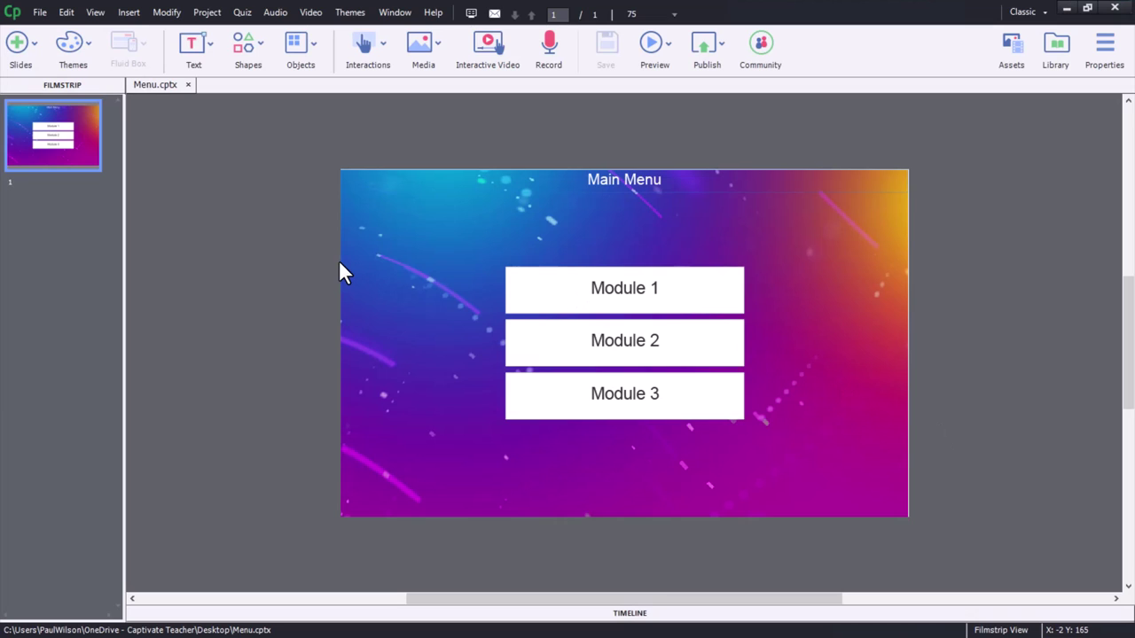
# Set the Module 1 button's success action to Open another project, linking it to module1.cptx on the Desktop.
pyautogui.click(706, 302)
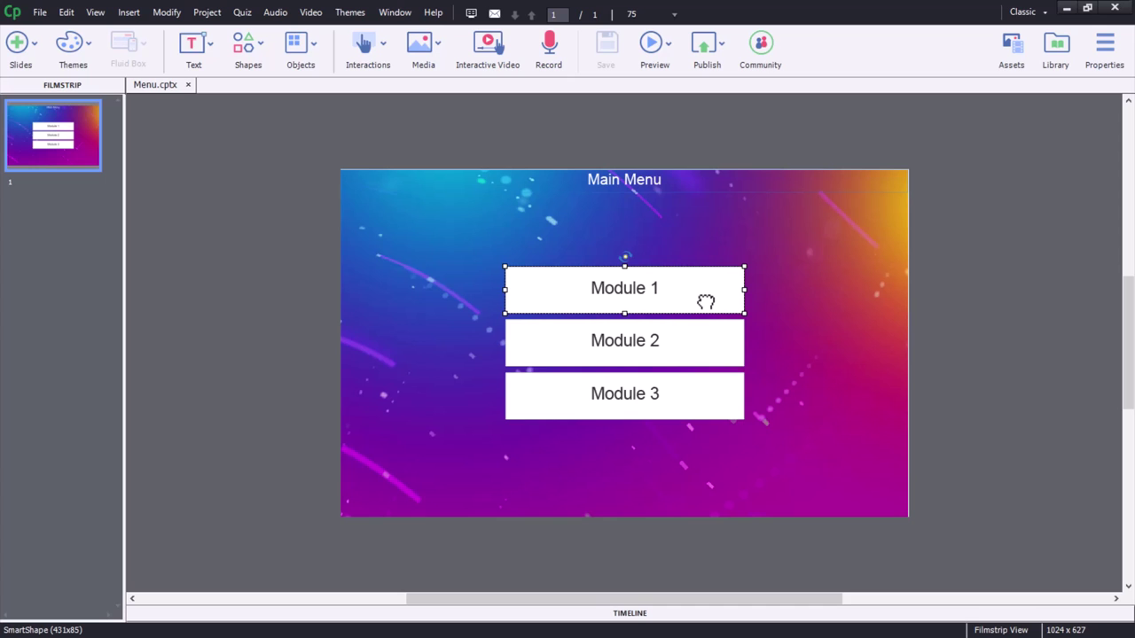
pyautogui.click(1104, 49)
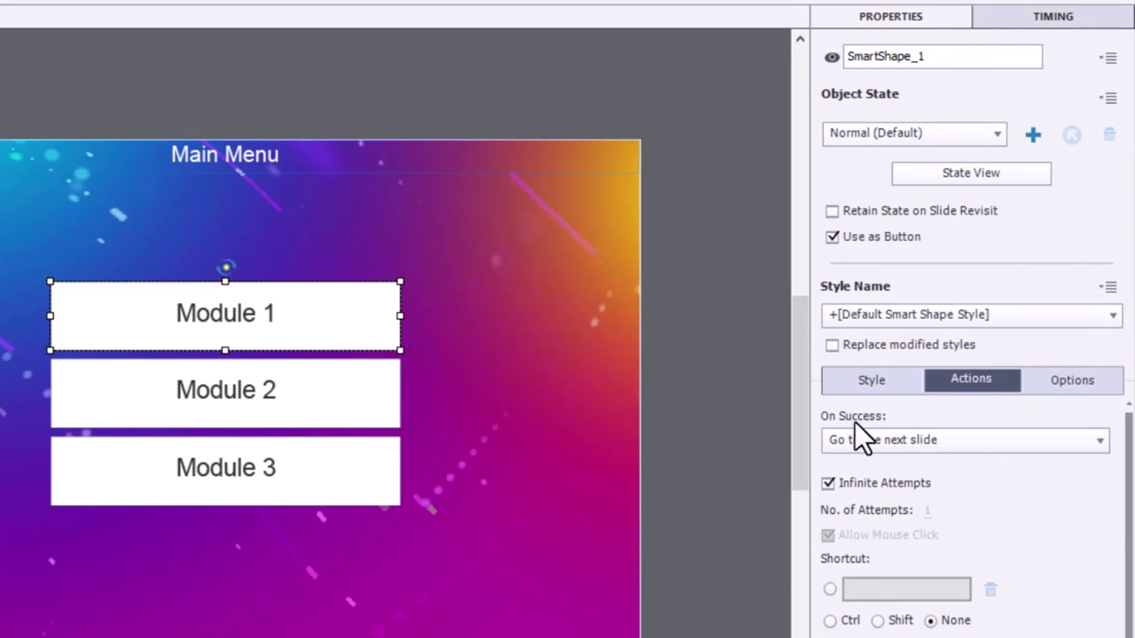
pyautogui.click(954, 440)
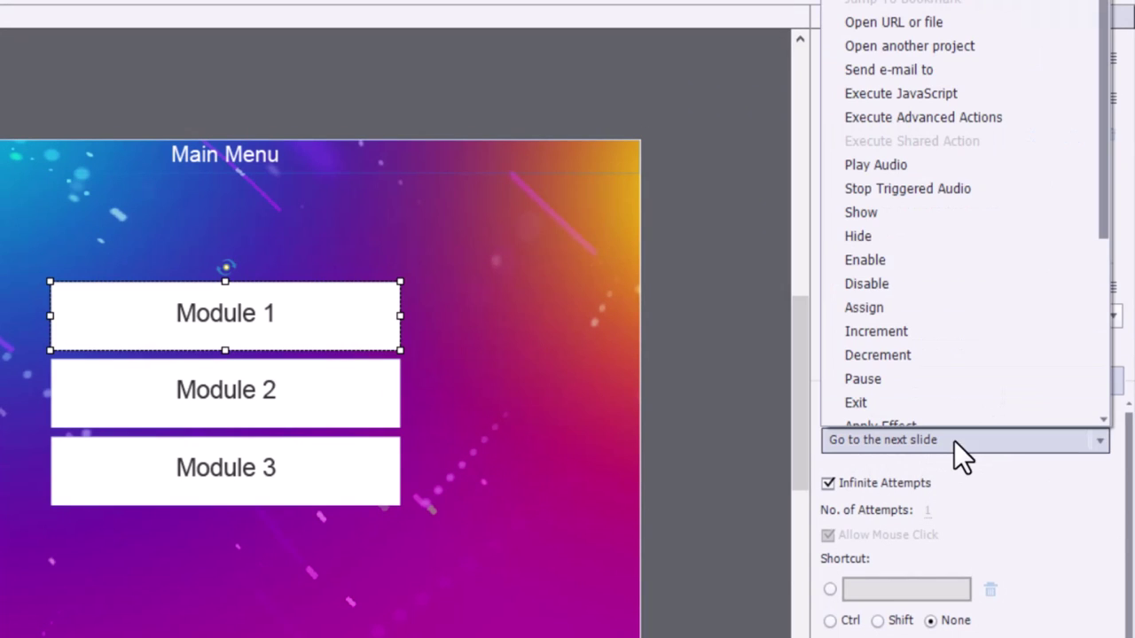
pyautogui.click(969, 63)
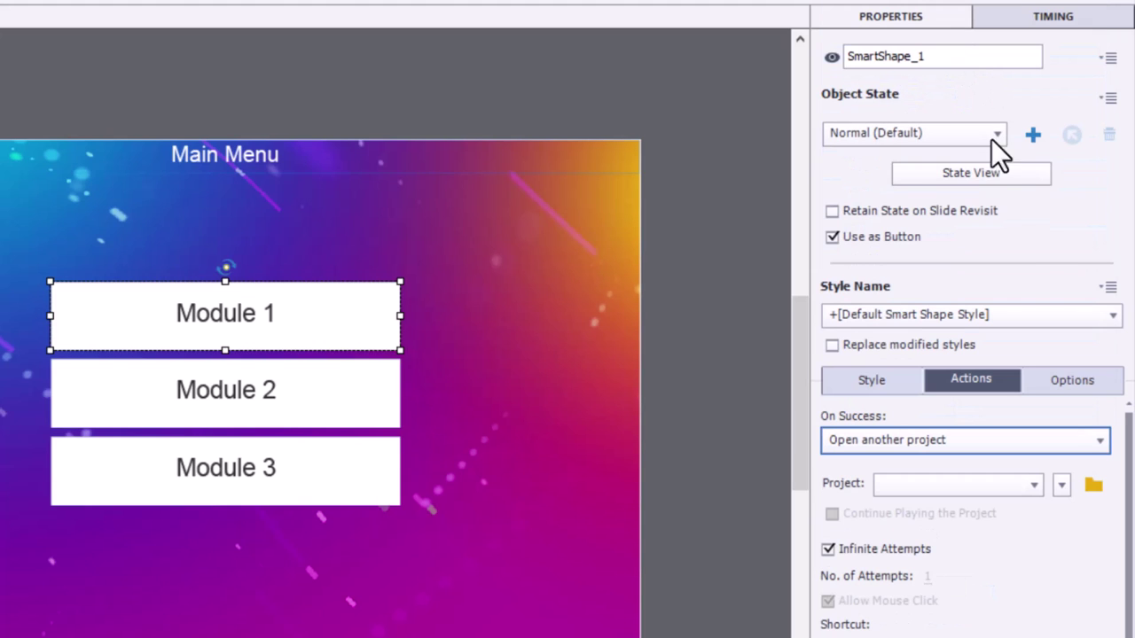
pyautogui.click(1096, 485)
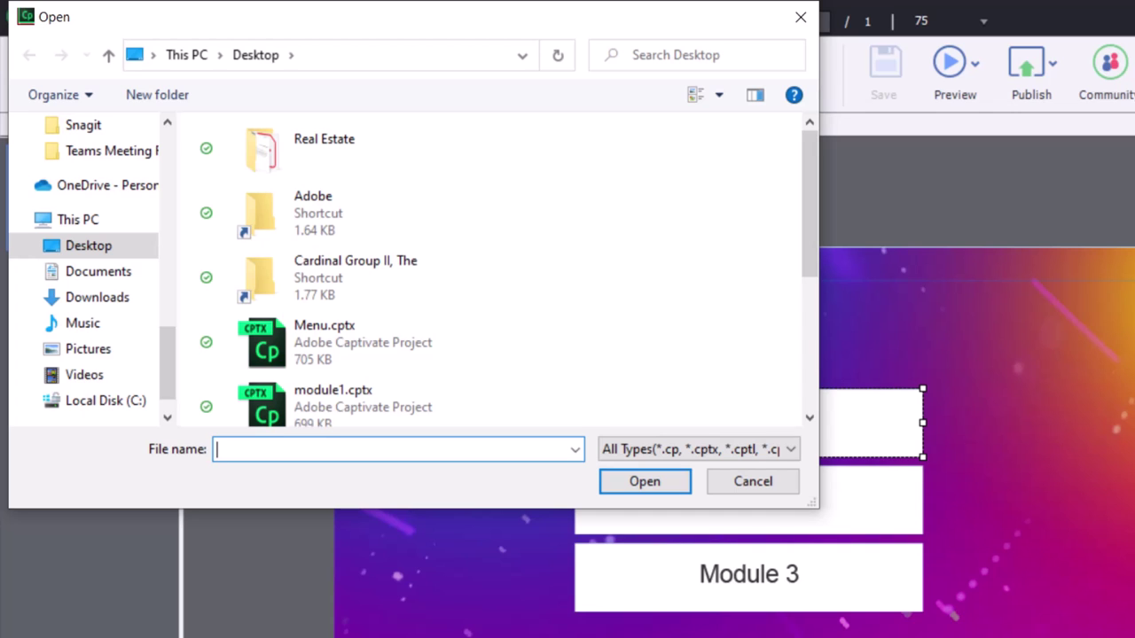
pyautogui.scroll(-3, 534, 286)
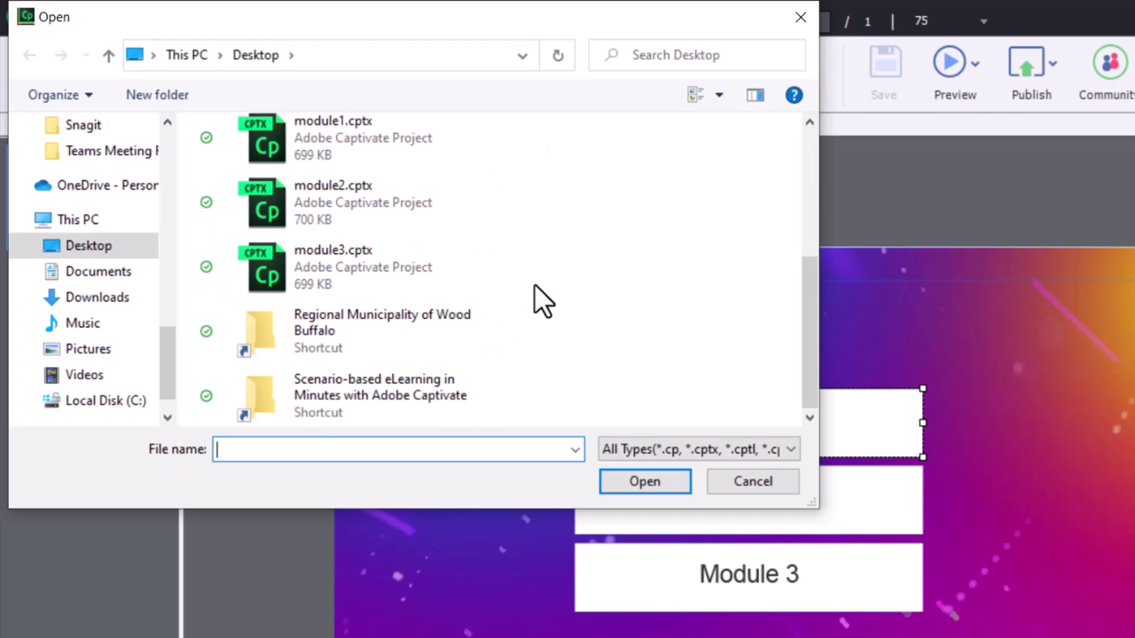
pyautogui.click(314, 139)
pyautogui.click(636, 483)
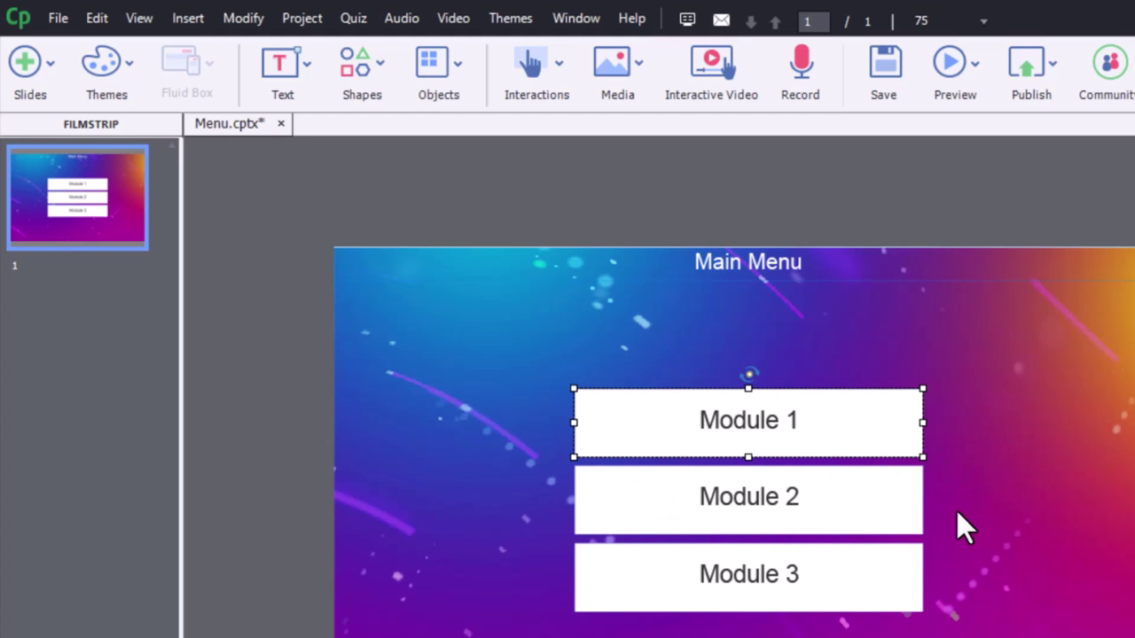
# Make the Module 2 button open another project on success, choosing module2.cptx from the Desktop.
pyautogui.click(898, 514)
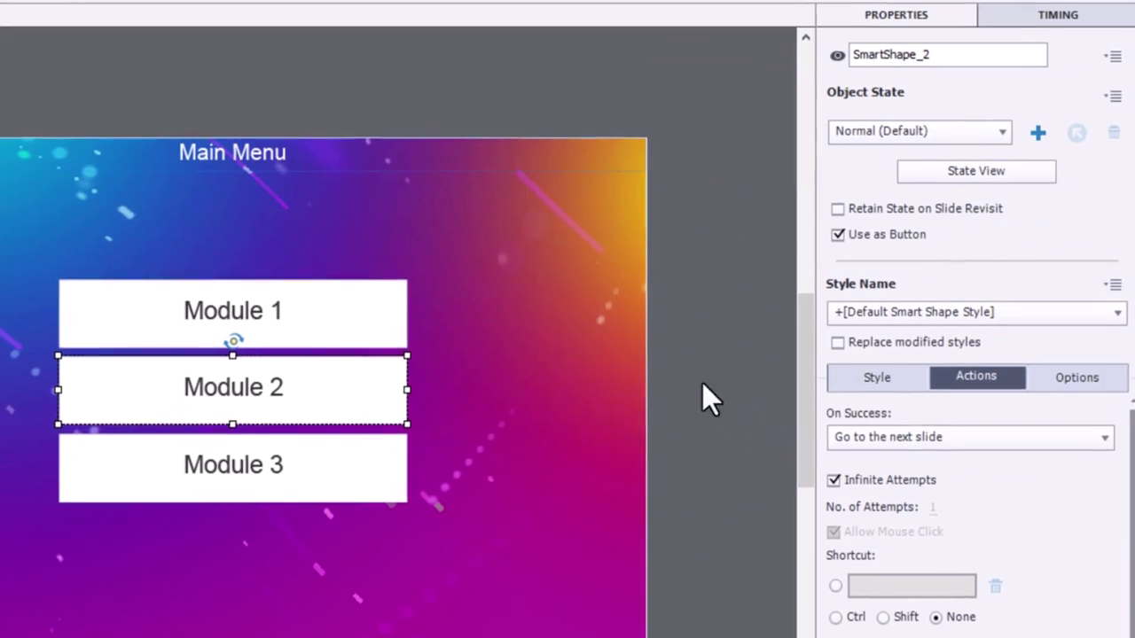
pyautogui.click(943, 438)
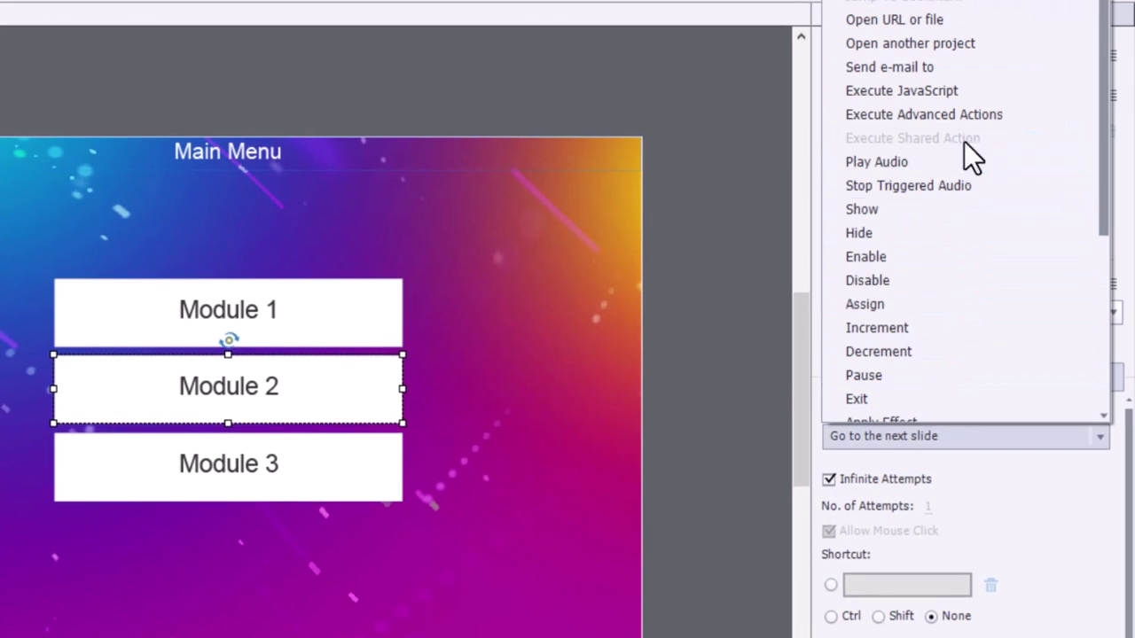
pyautogui.click(974, 41)
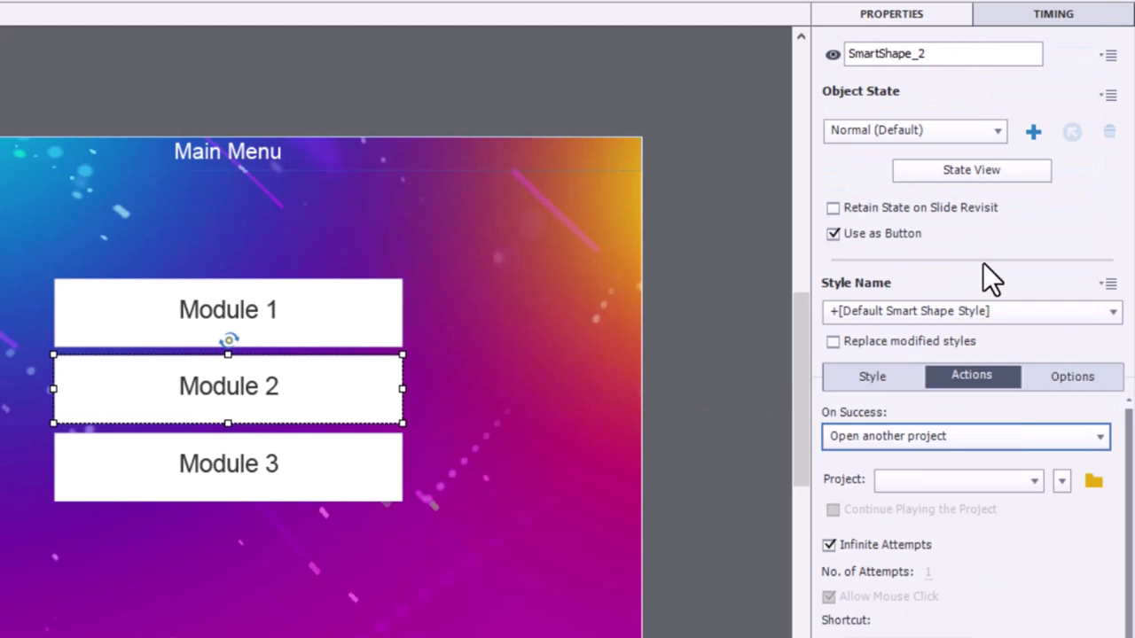
pyautogui.click(1095, 482)
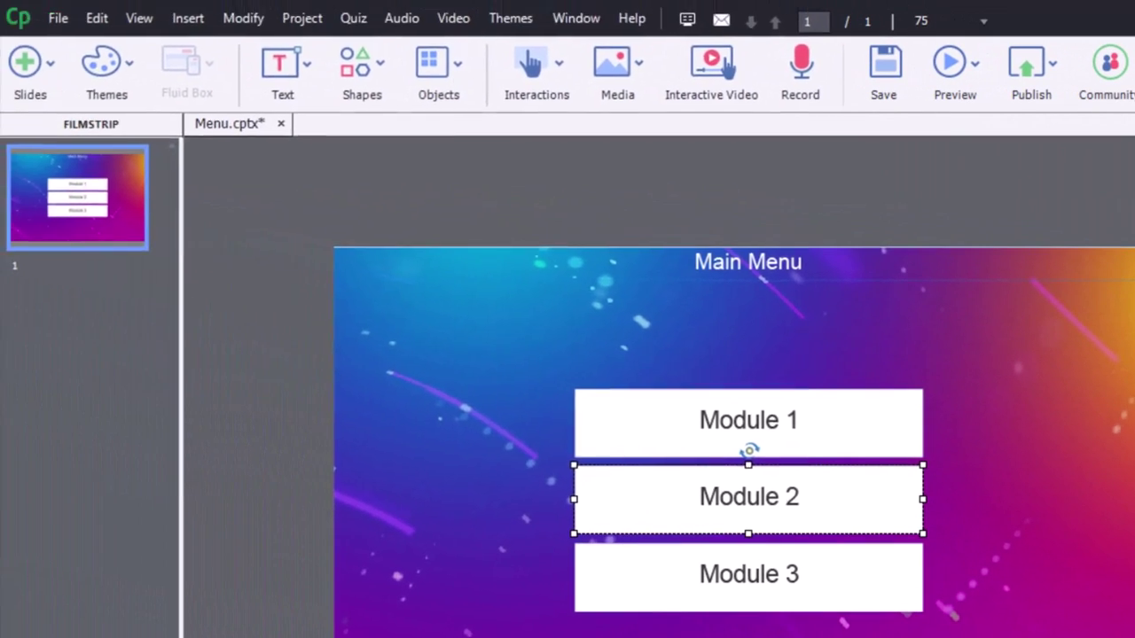
pyautogui.scroll(-2, 375, 389)
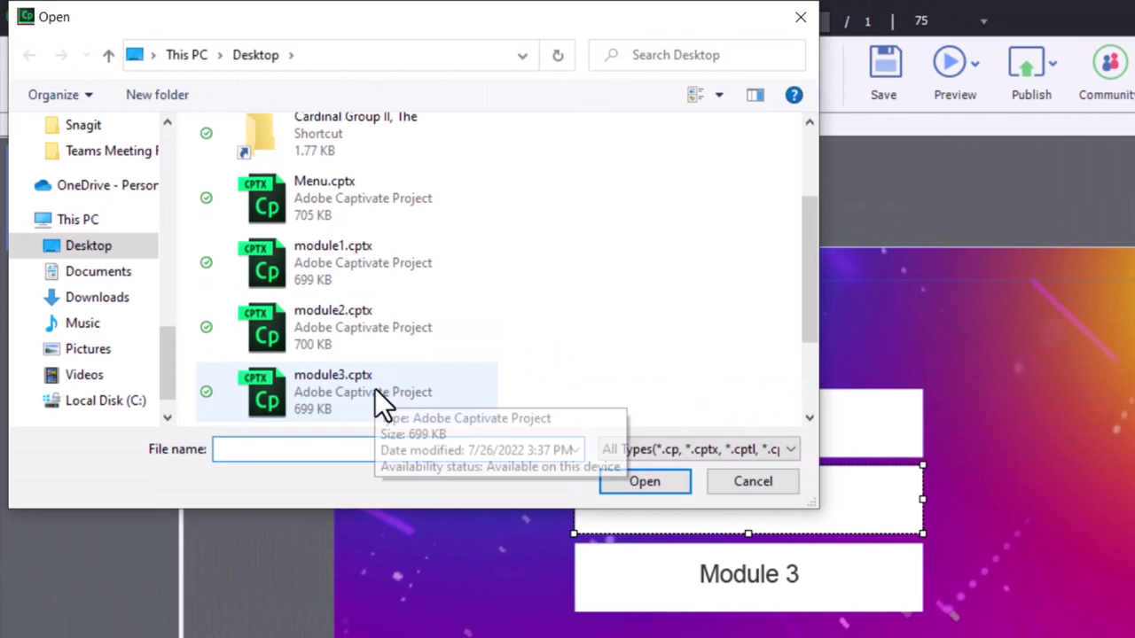
pyautogui.click(334, 341)
pyautogui.click(660, 483)
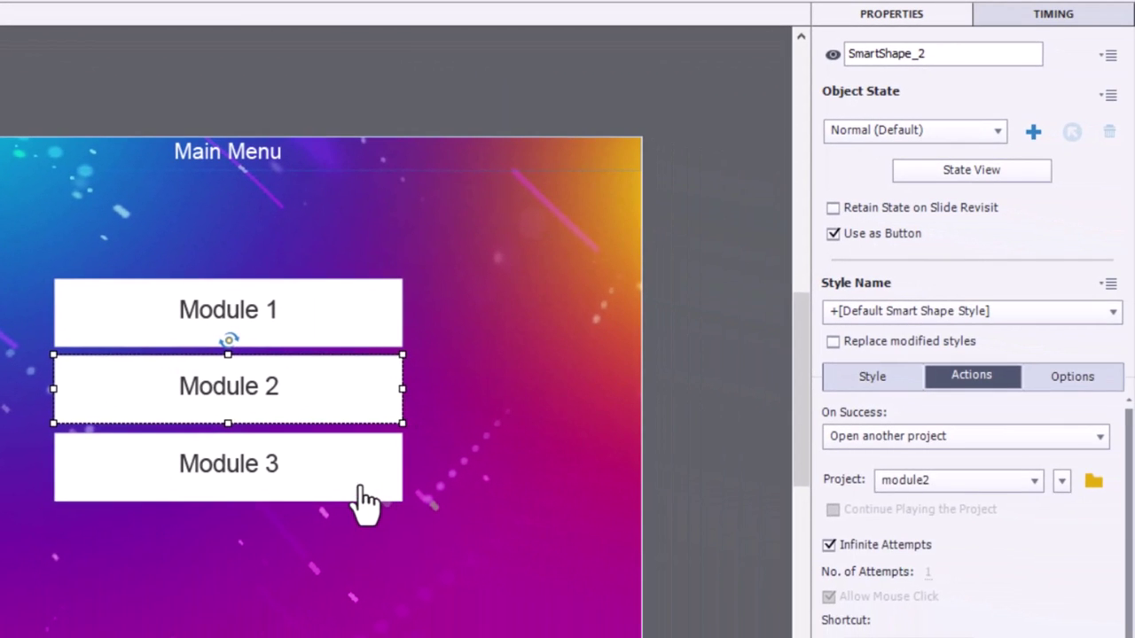
# Assign the Open another project action to the Module 3 button and link it to module3.cptx on the Desktop.
pyautogui.click(882, 592)
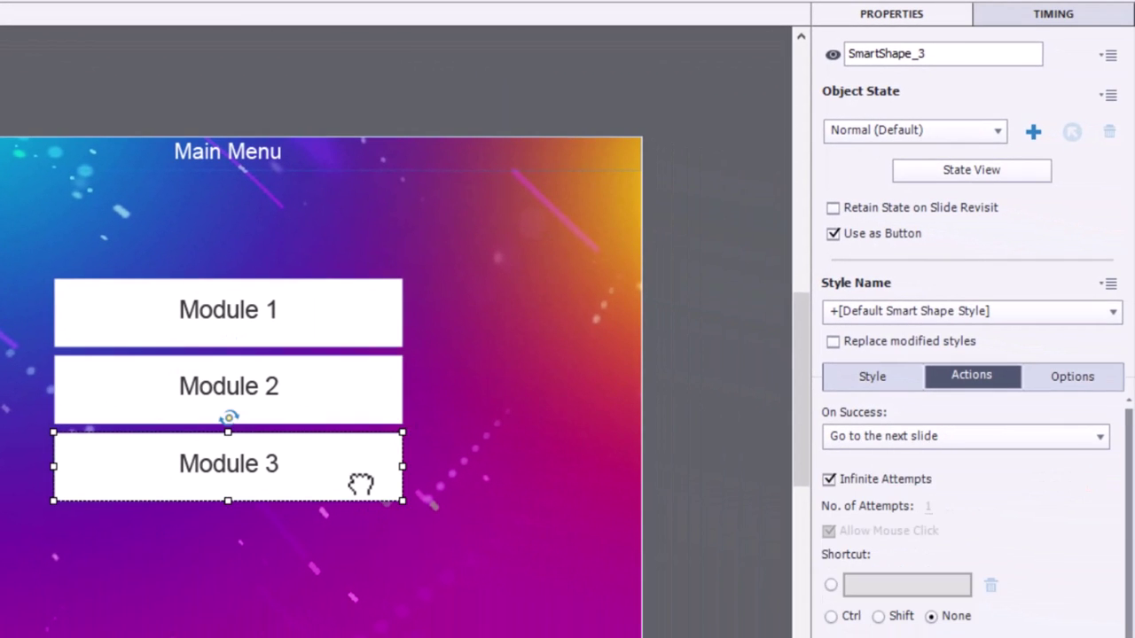
pyautogui.click(959, 436)
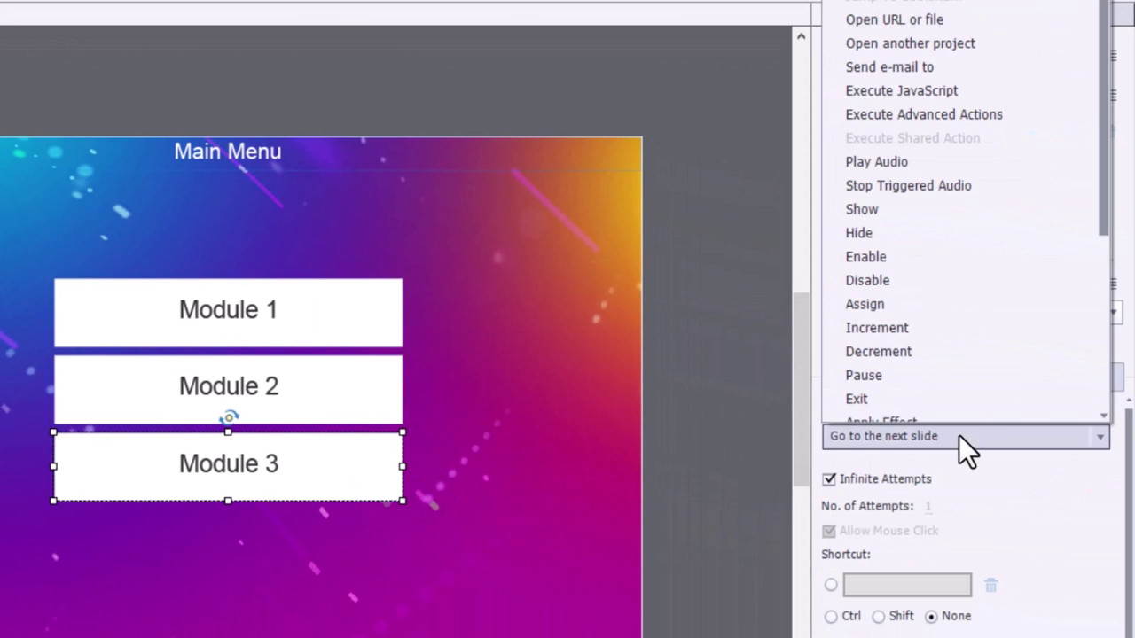
pyautogui.scroll(-2, 991, 304)
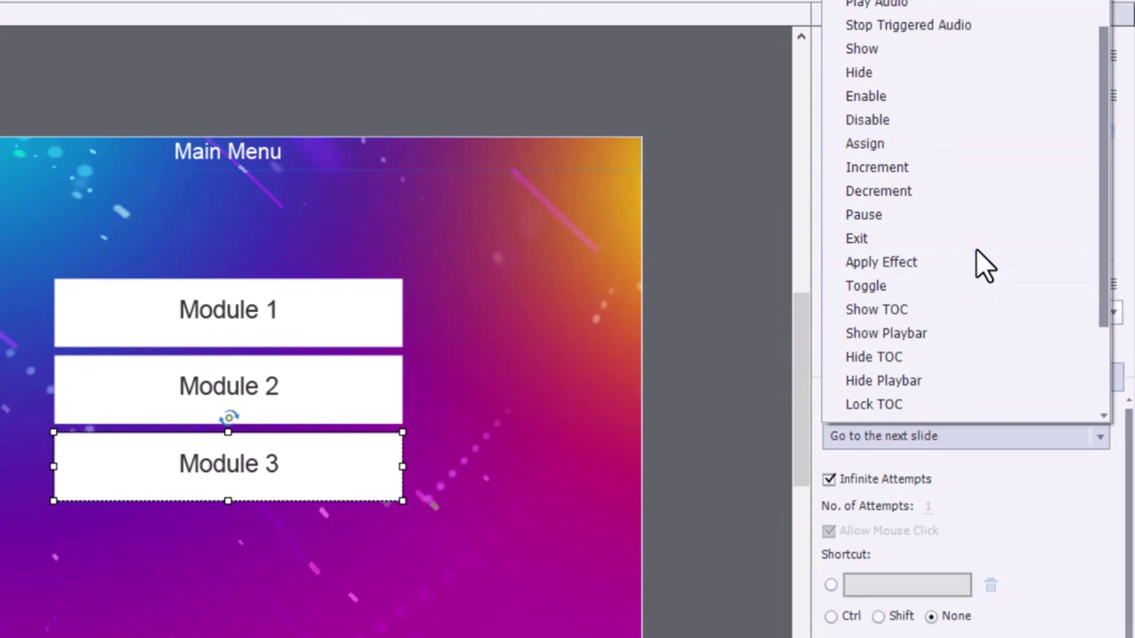
pyautogui.scroll(3, 974, 247)
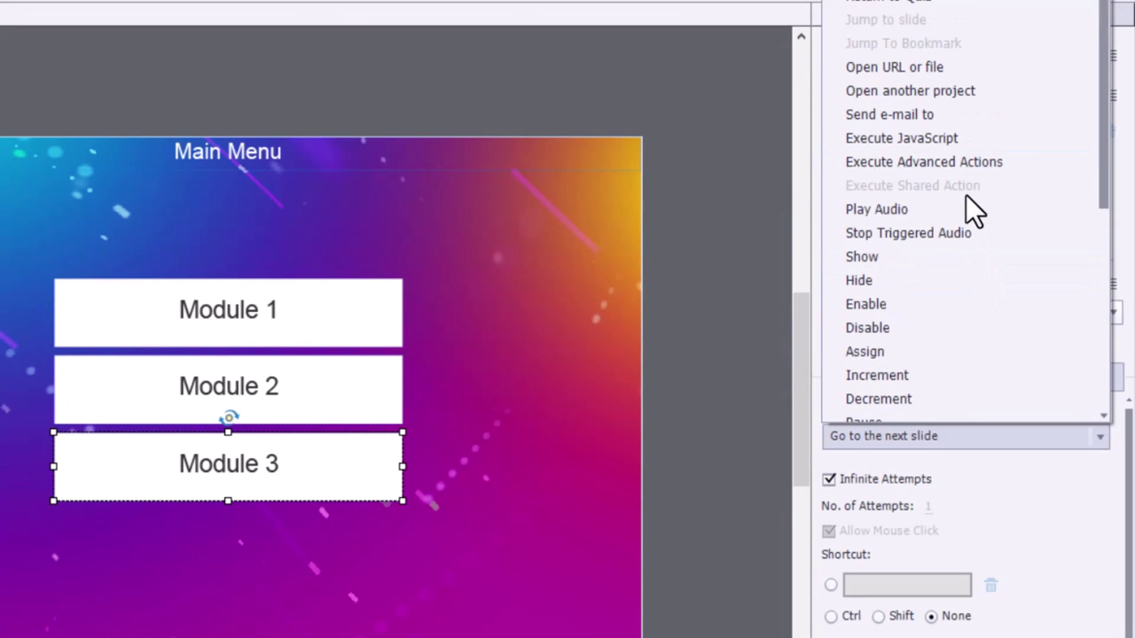
pyautogui.click(973, 89)
pyautogui.click(1095, 481)
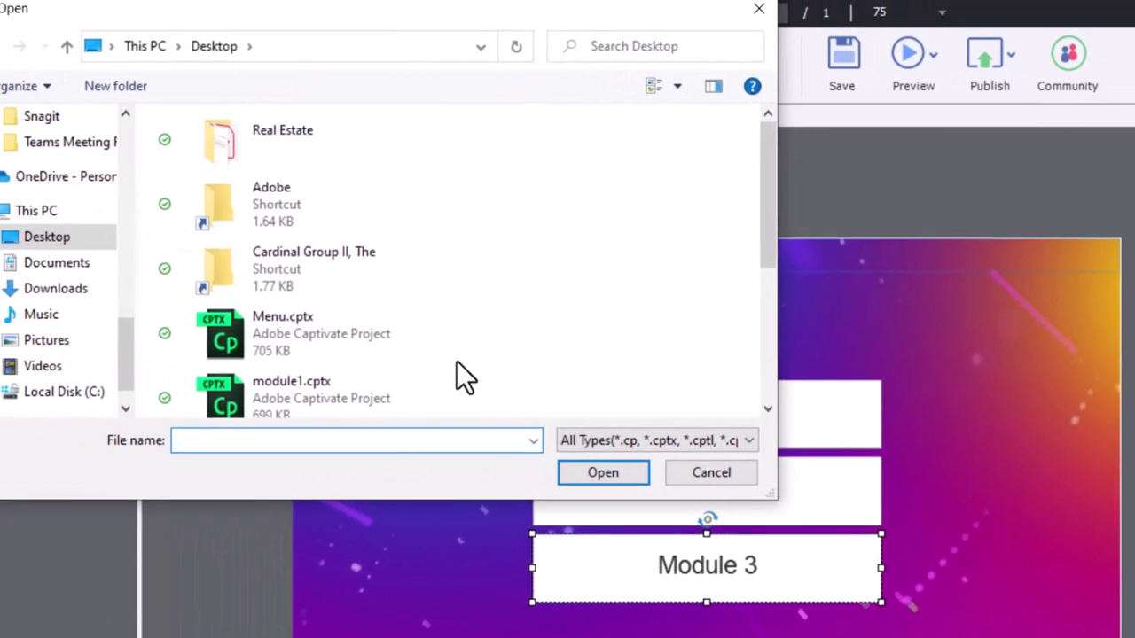
pyautogui.scroll(-4, 457, 361)
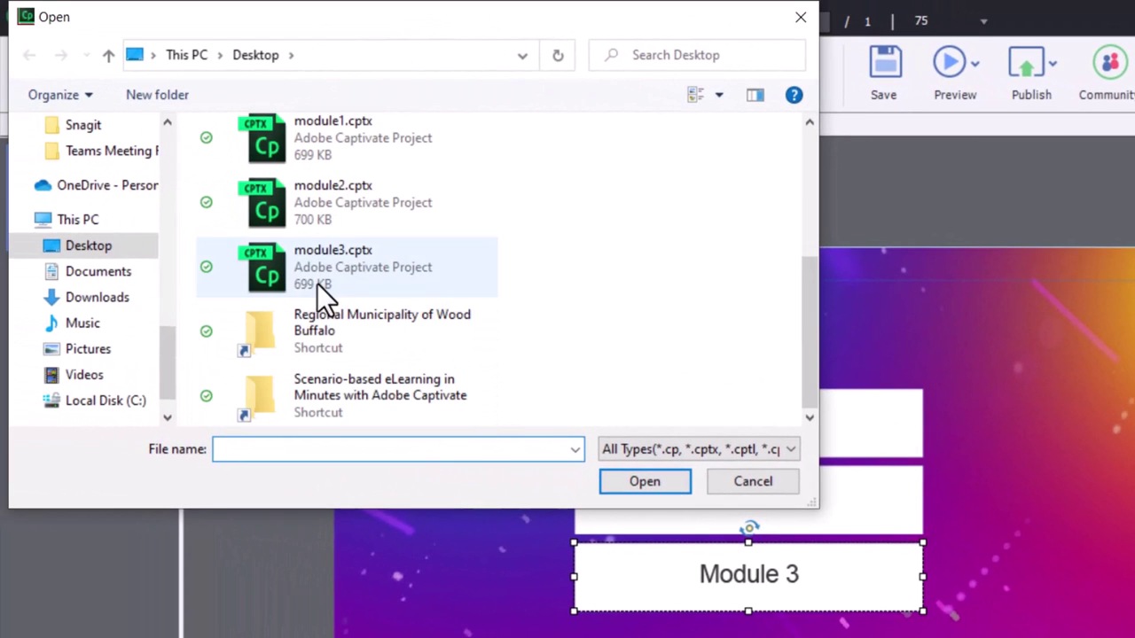
pyautogui.click(278, 277)
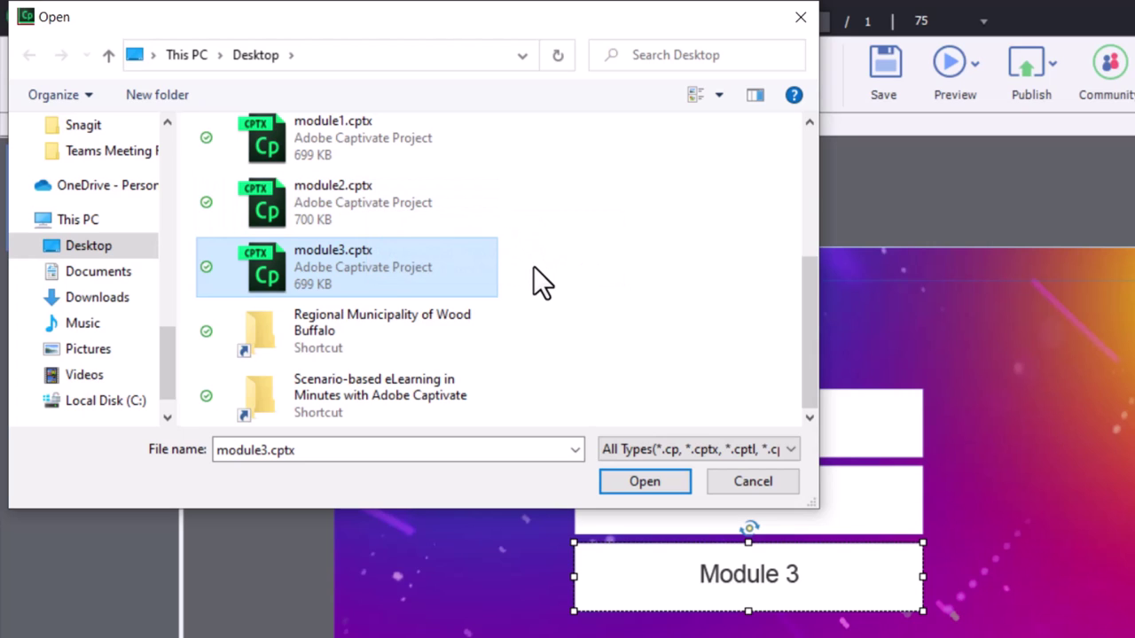
pyautogui.click(663, 486)
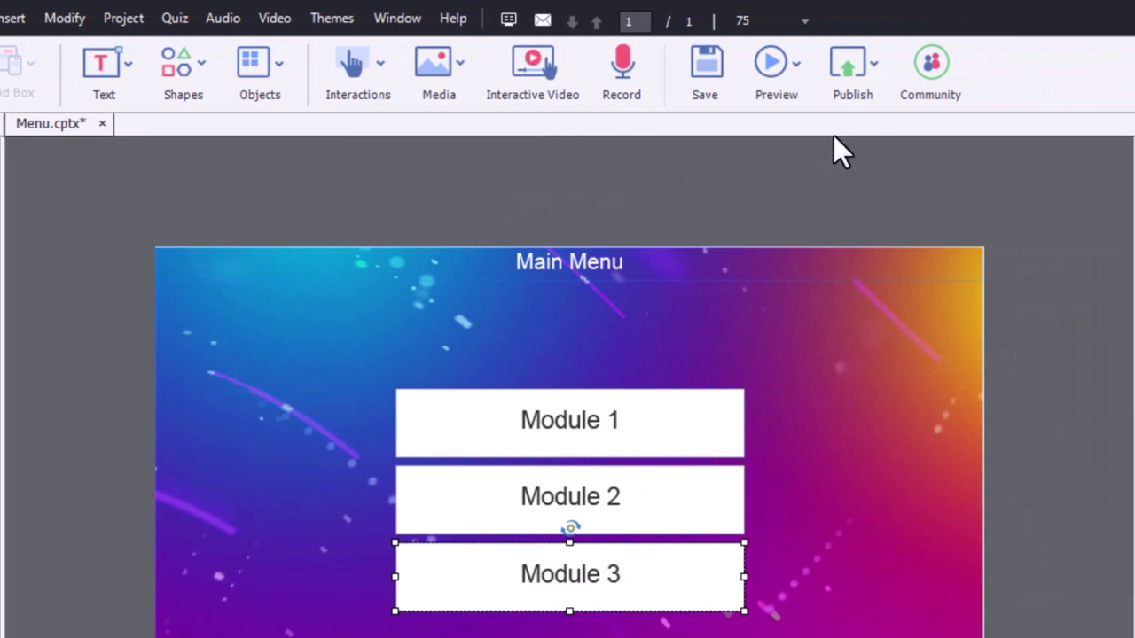
# Publish the Menu project to the computer as HTML5 without viewing the output, and move the published Menu folder to the desktop's corner.
pyautogui.click(860, 65)
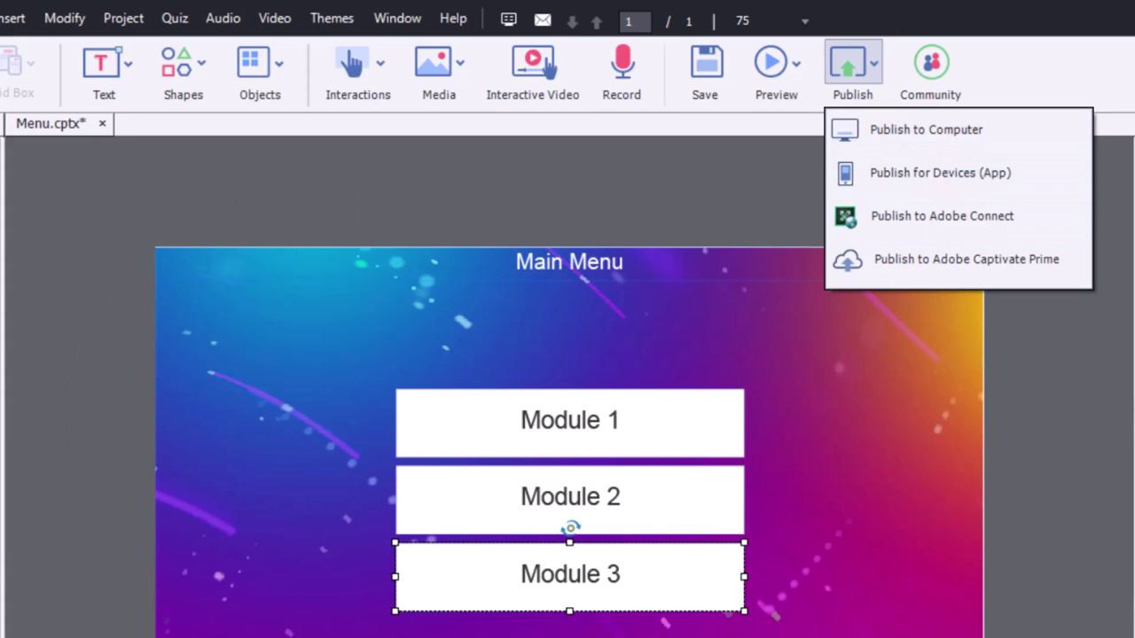
pyautogui.click(910, 129)
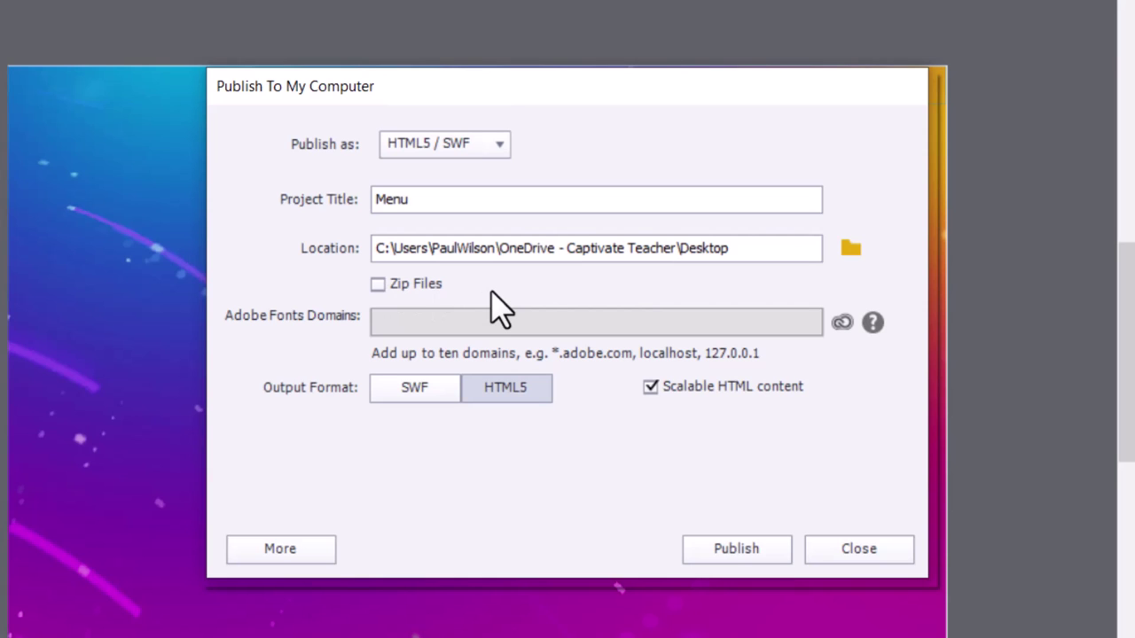
pyautogui.click(764, 558)
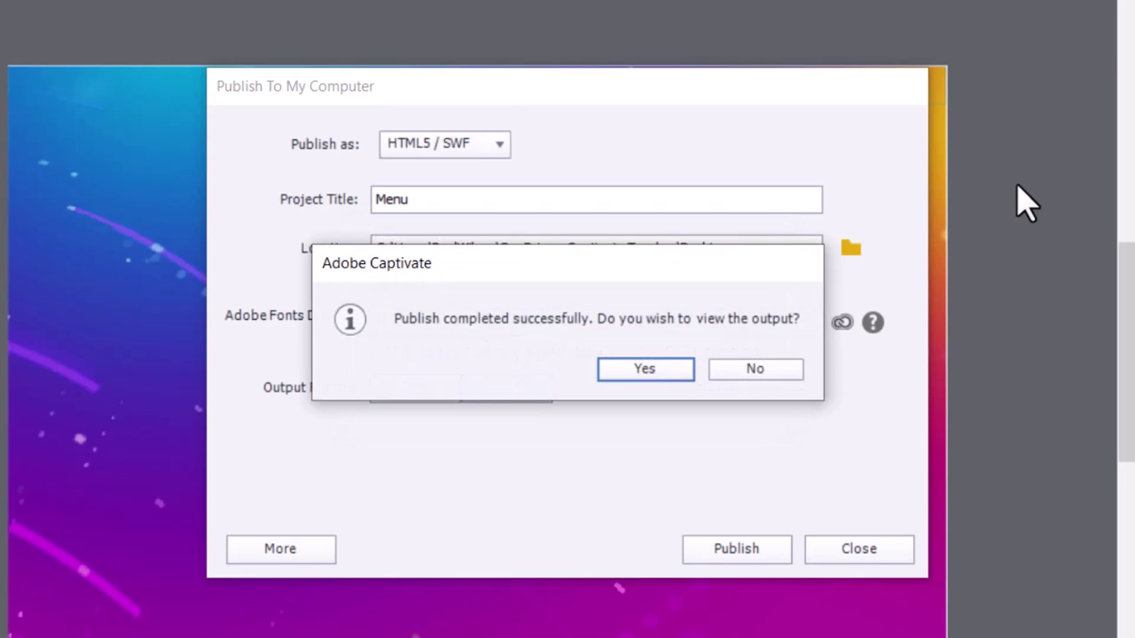
pyautogui.click(757, 373)
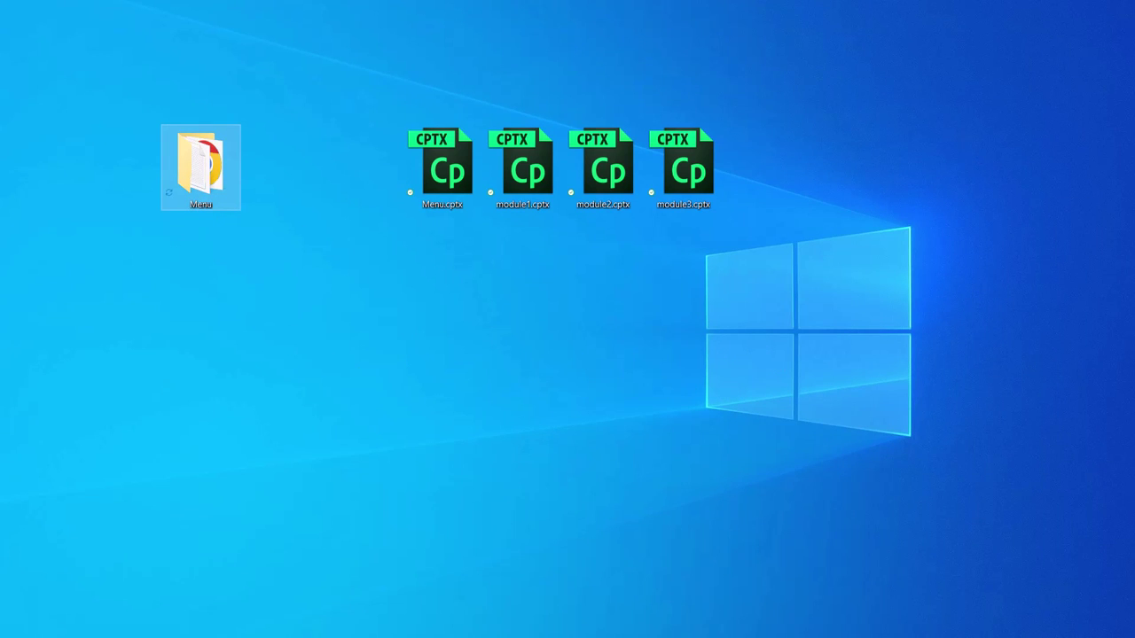
pyautogui.moveTo(207, 177); pyautogui.dragTo(51, 61)
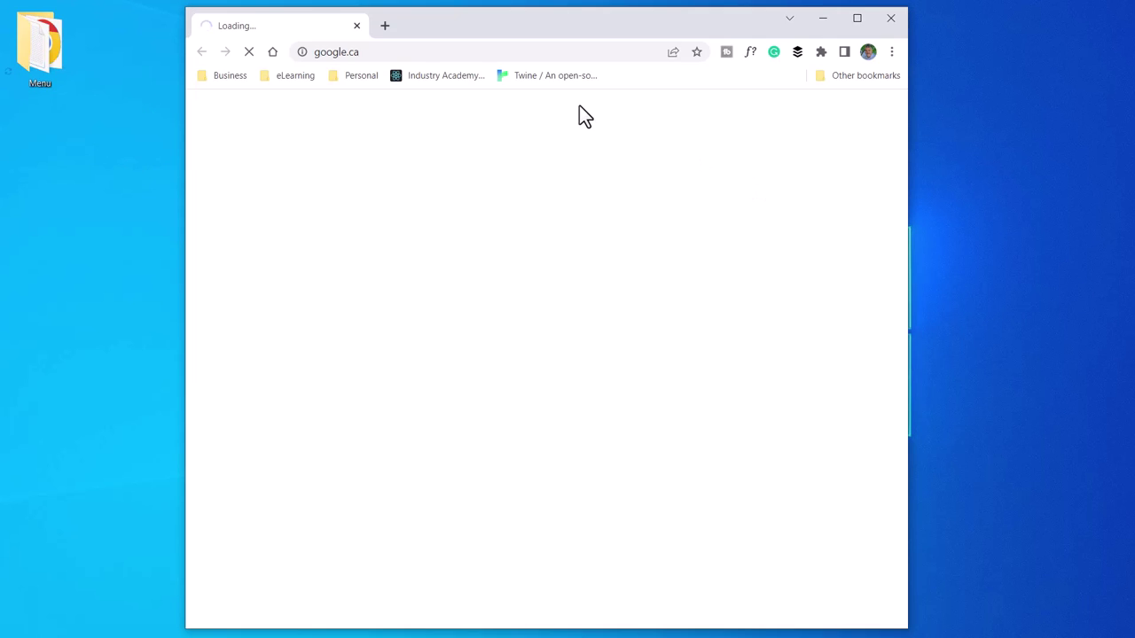
# Switch to the Chrome browser, go to aws.amazon.com and sign in to the AWS console.
pyautogui.click(384, 52)
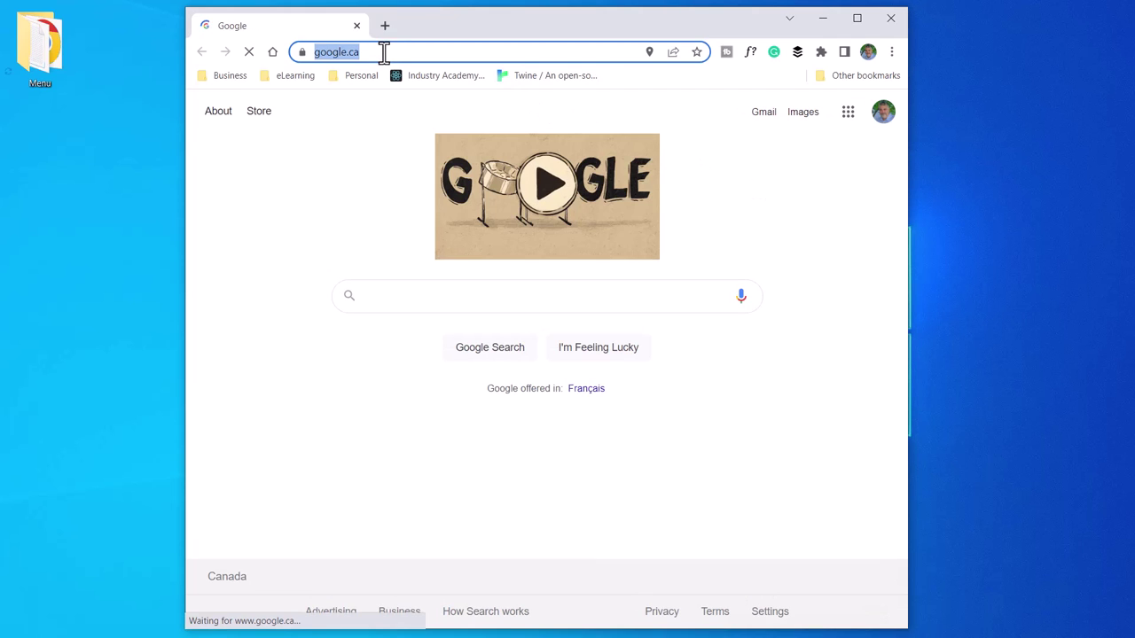
pyautogui.write('aws.amazon.com')
pyautogui.press('Return')
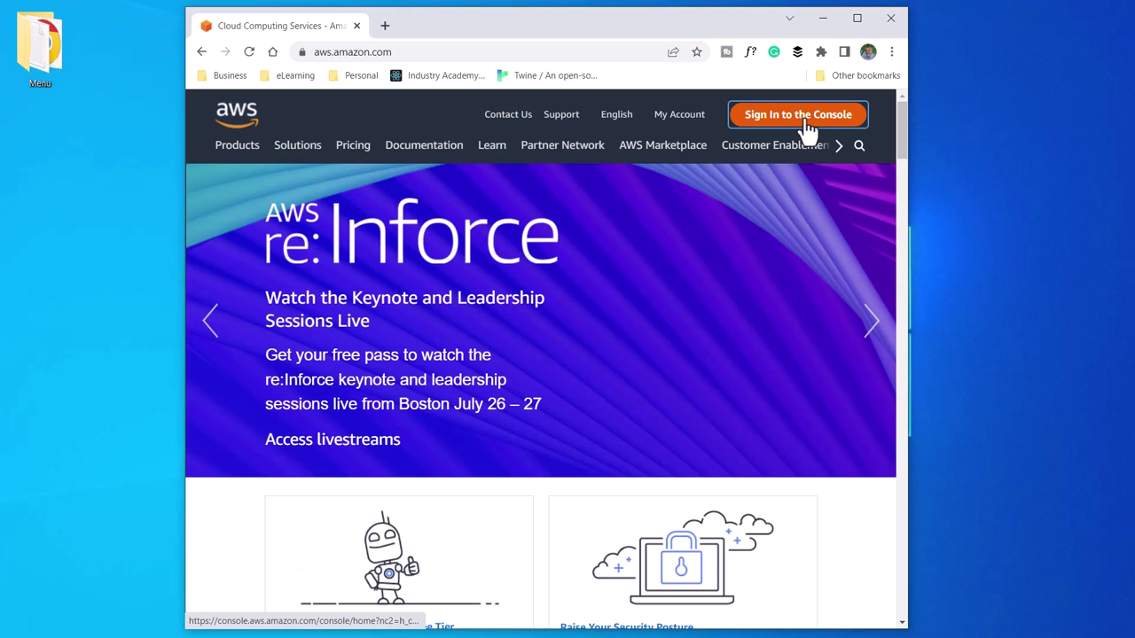
pyautogui.click(798, 115)
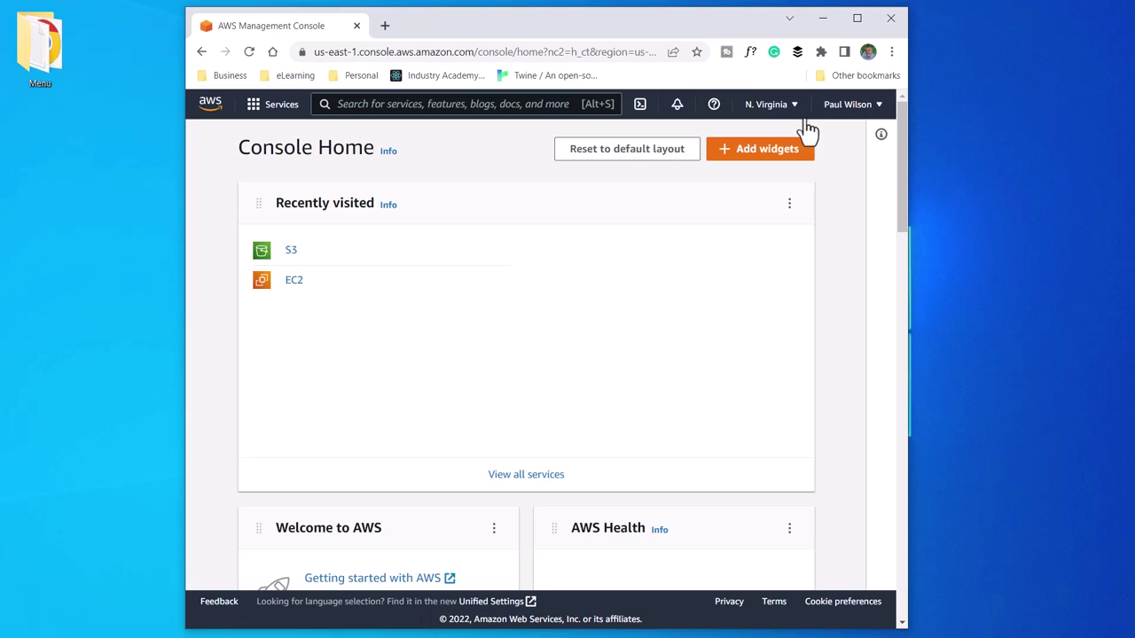
# Go to the S3 service and open the captivateteacher2020 bucket.
pyautogui.click(291, 252)
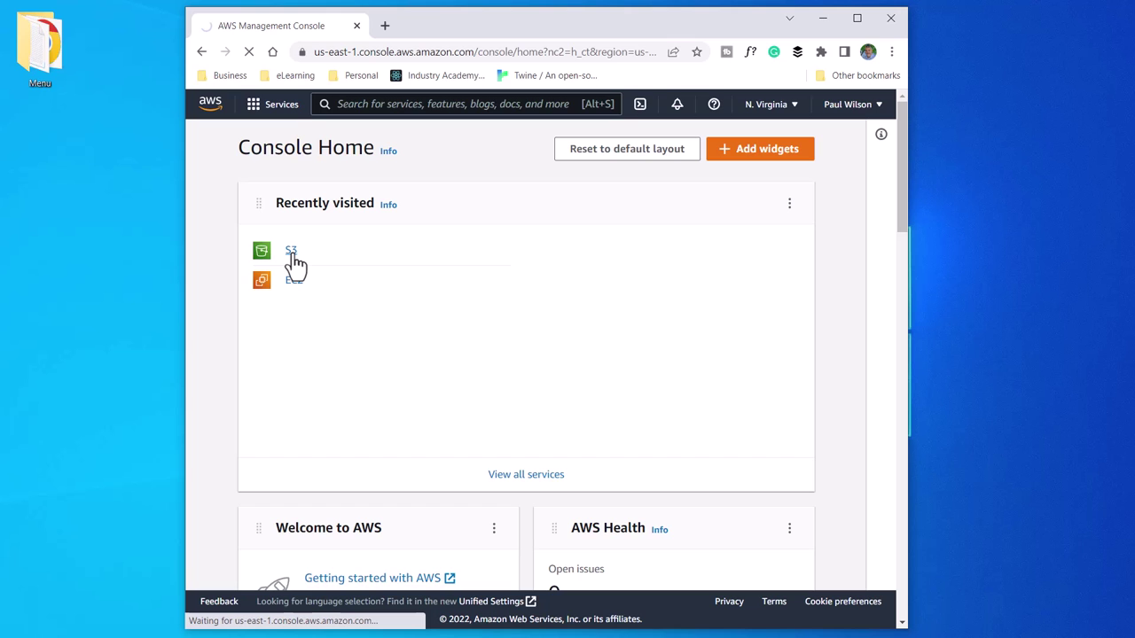
pyautogui.scroll(-3, 727, 439)
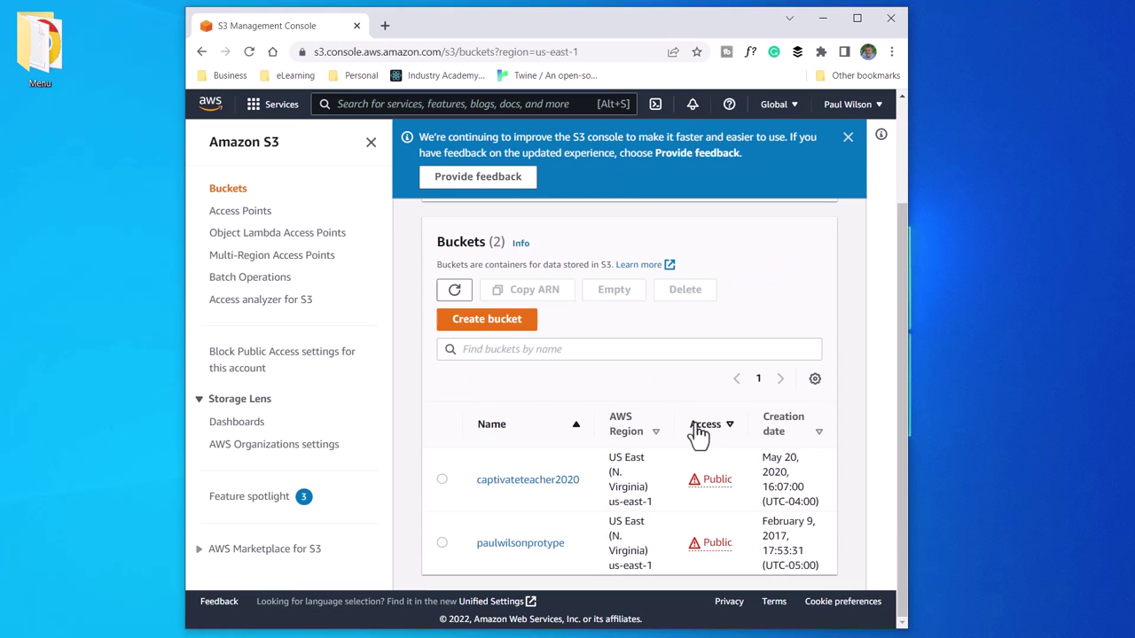
pyautogui.click(528, 480)
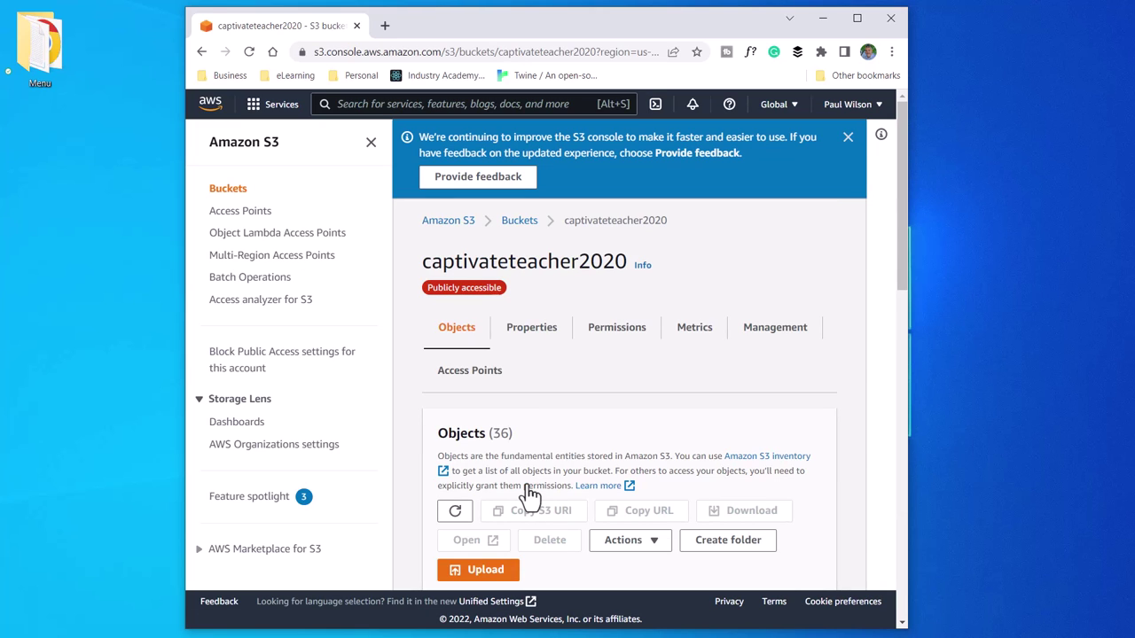
# Start an upload to the captivateteacher2020 bucket and add the published Menu folder from the desktop.
pyautogui.scroll(-2, 530, 495)
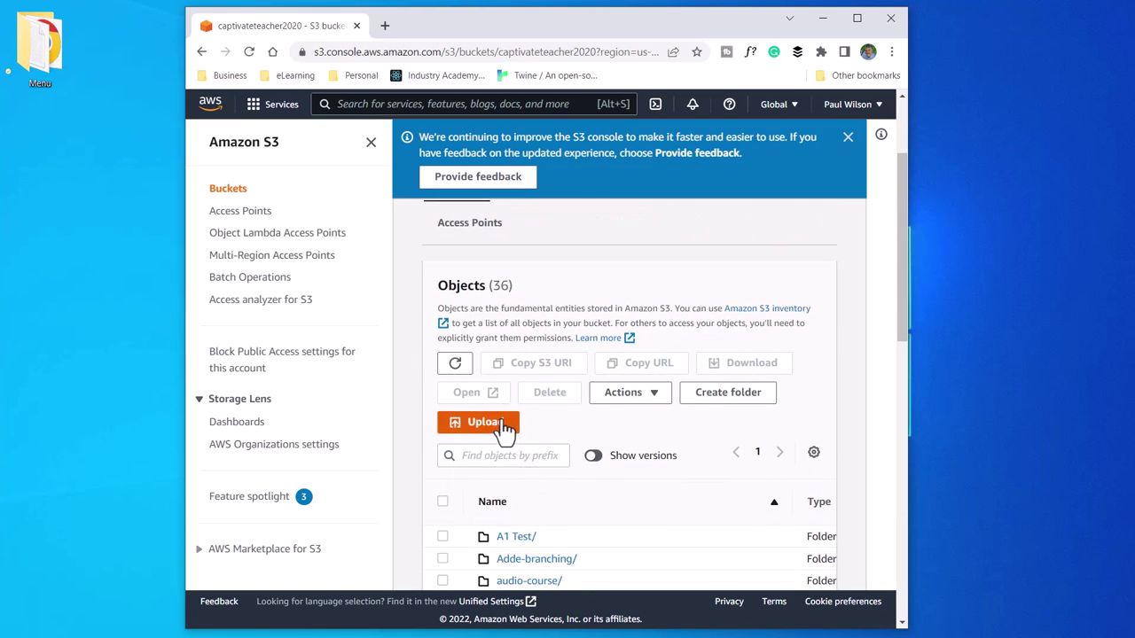
pyautogui.click(499, 424)
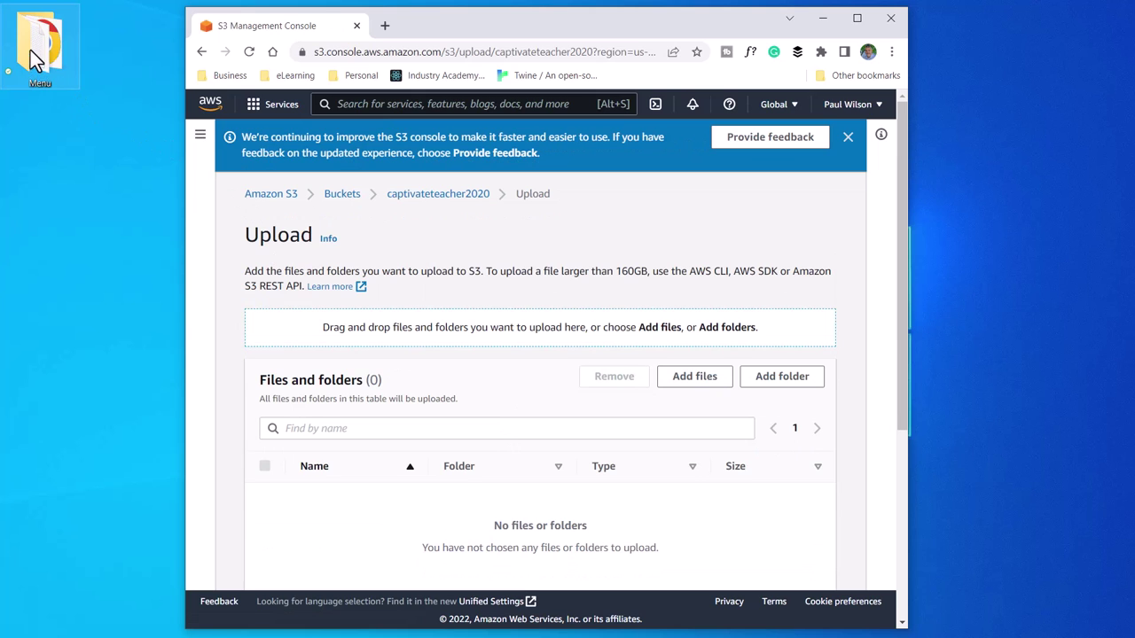
pyautogui.moveTo(36, 60); pyautogui.dragTo(540, 450)
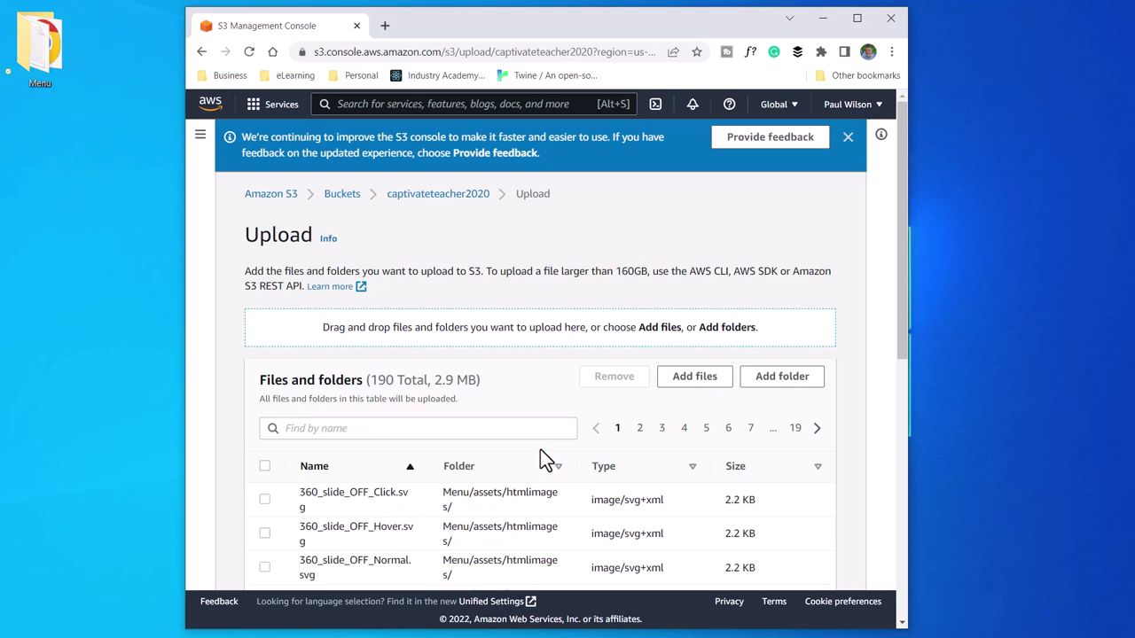
# Upload the added Menu files to the captivateteacher2020 bucket and close the upload status page once it finishes.
pyautogui.scroll(-6, 845, 397)
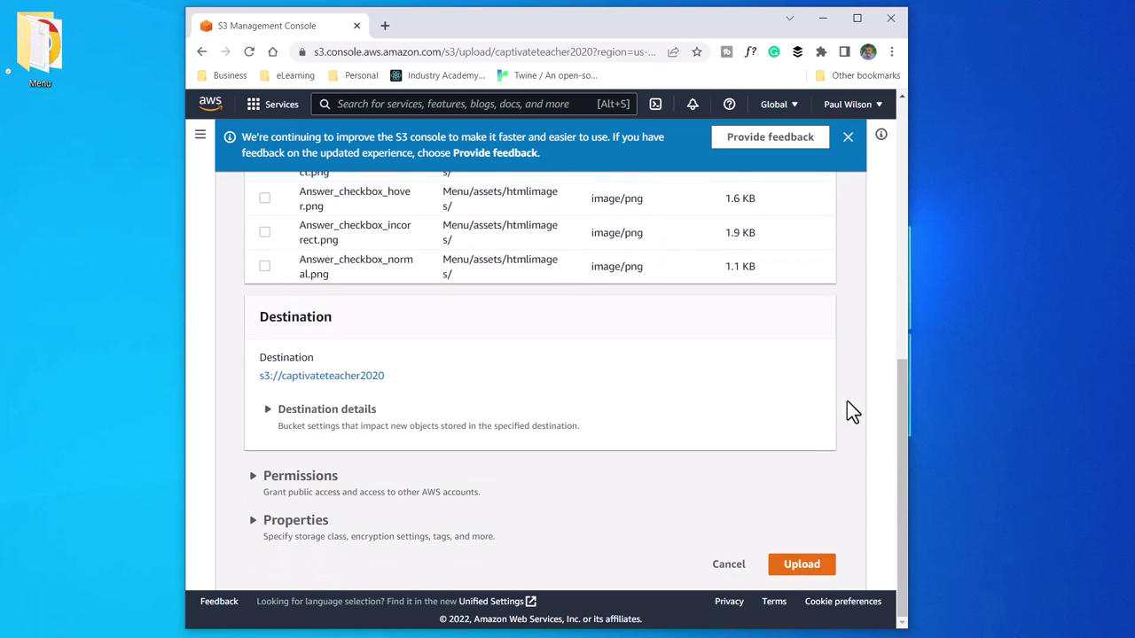
pyautogui.click(802, 565)
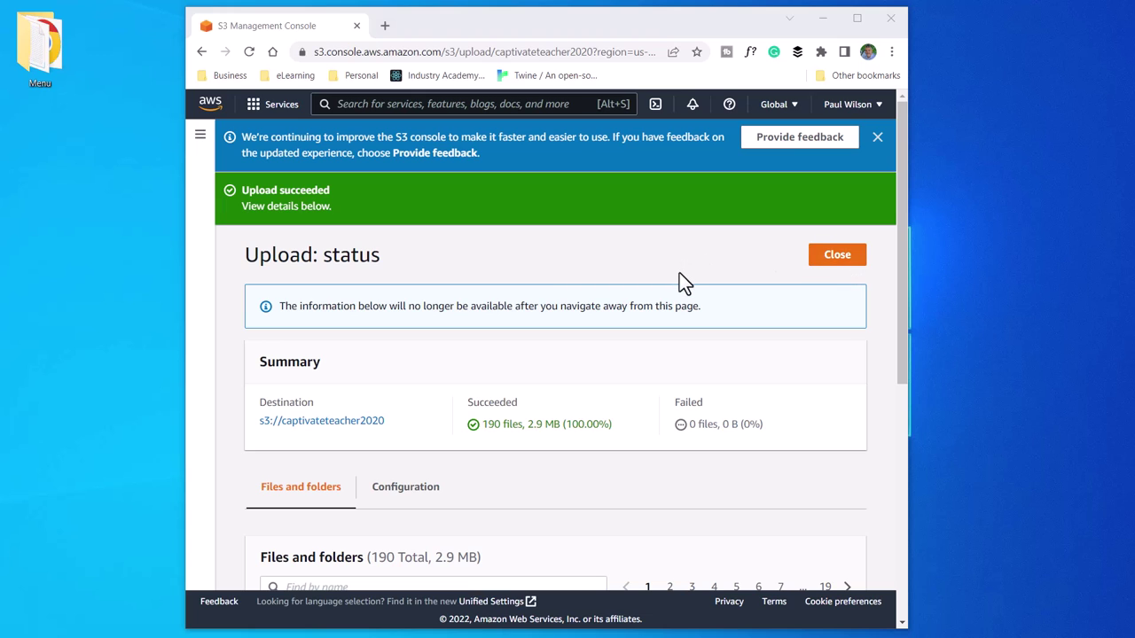
pyautogui.click(842, 262)
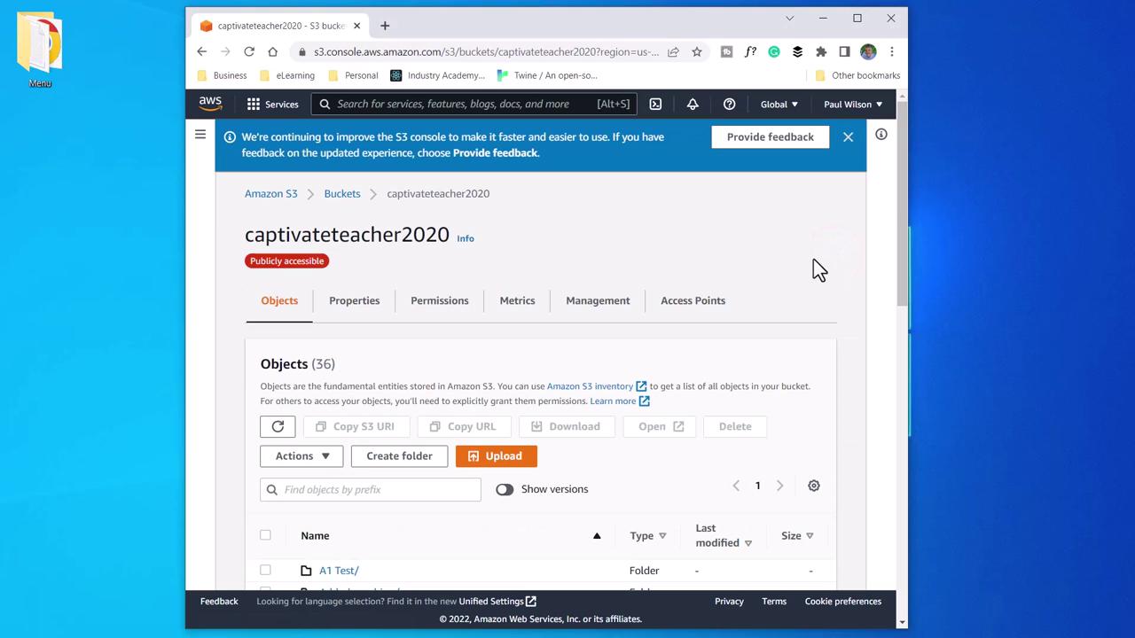
# Open the details of index.html inside the bucket's Menu folder.
pyautogui.scroll(-3, 817, 269)
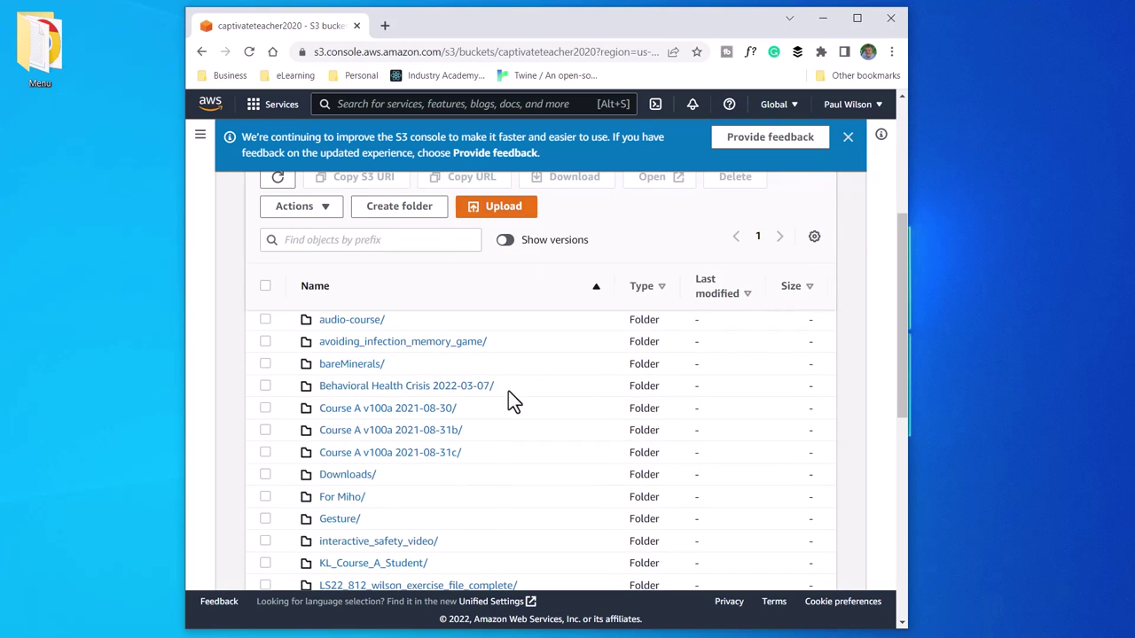
pyautogui.scroll(-3, 513, 403)
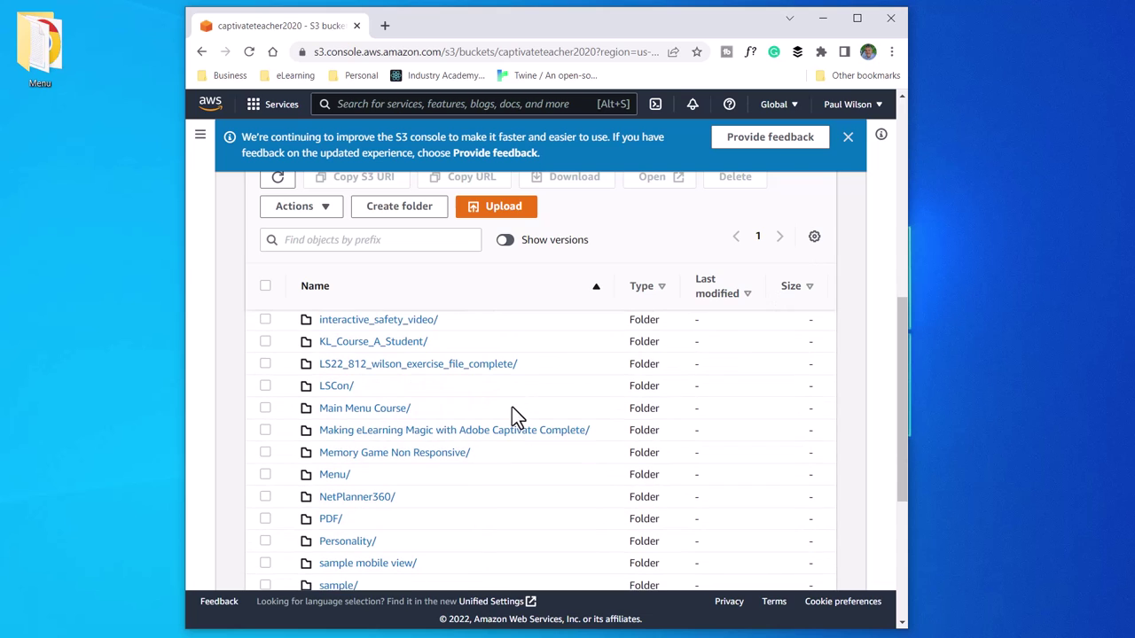
pyautogui.click(337, 479)
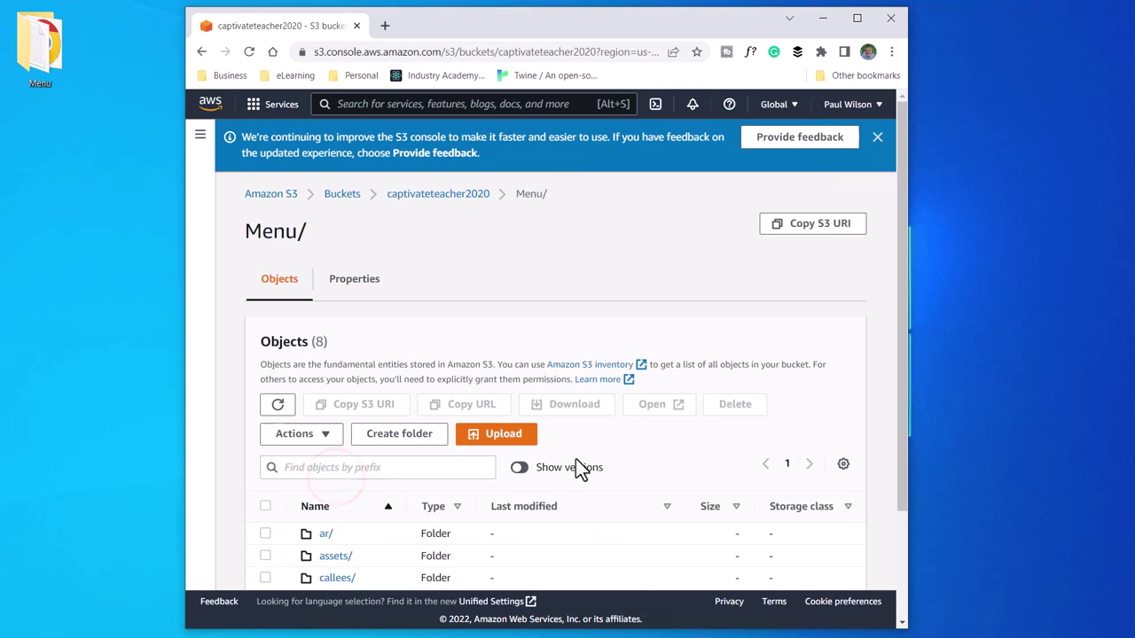
pyautogui.scroll(-2, 621, 456)
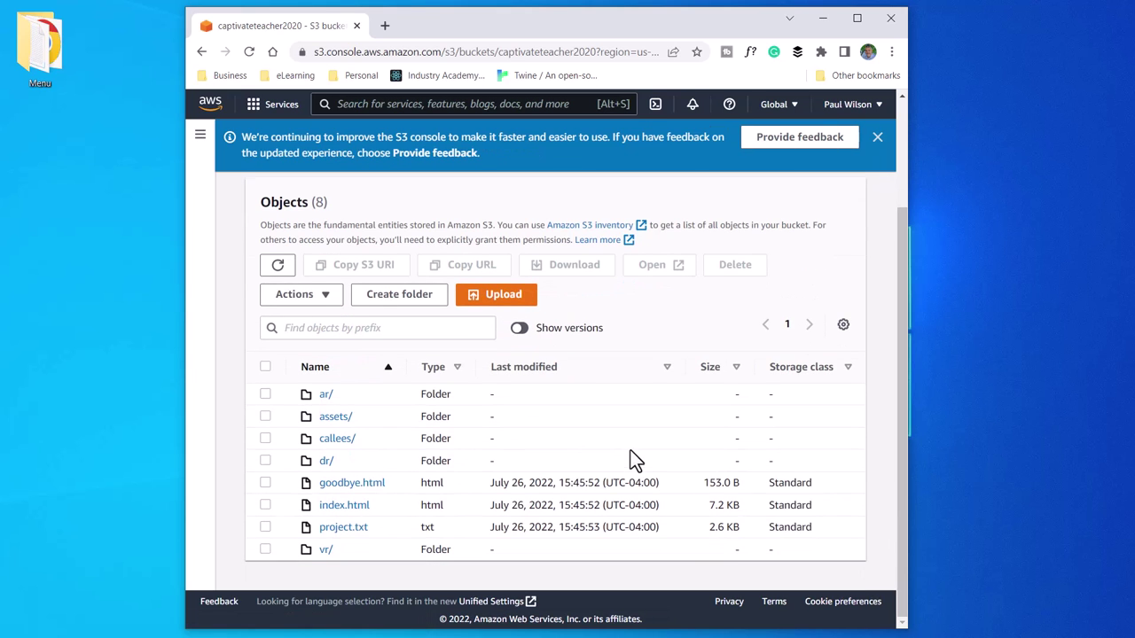
pyautogui.click(345, 513)
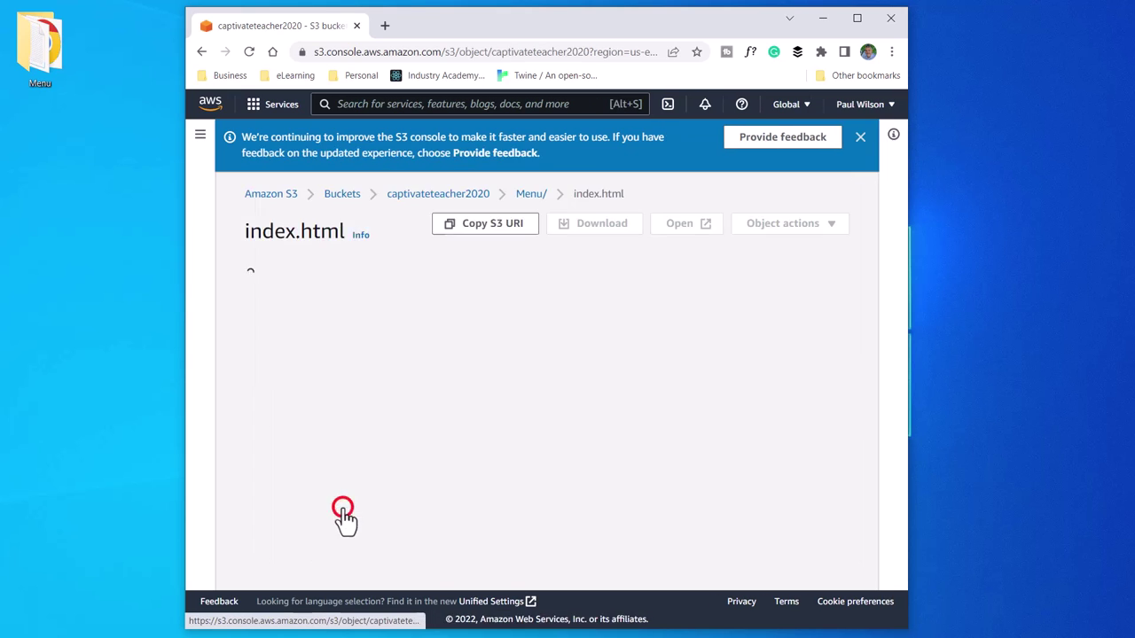
# Open the object URL of index.html in the browser and copy the web address of the published menu.
pyautogui.scroll(-3, 633, 388)
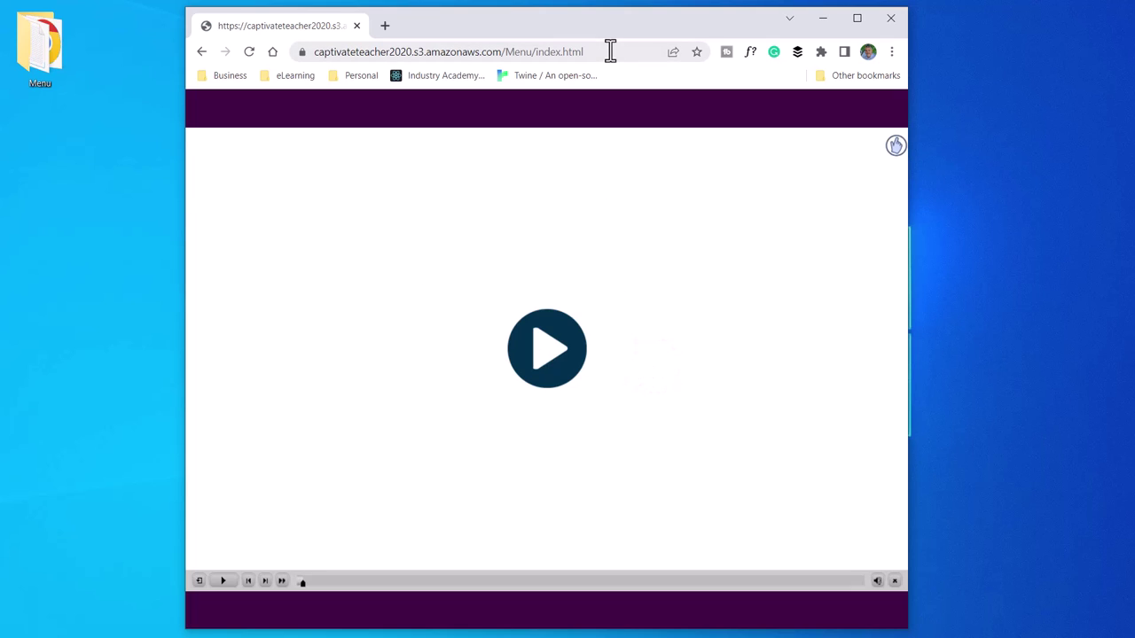
pyautogui.click(608, 52)
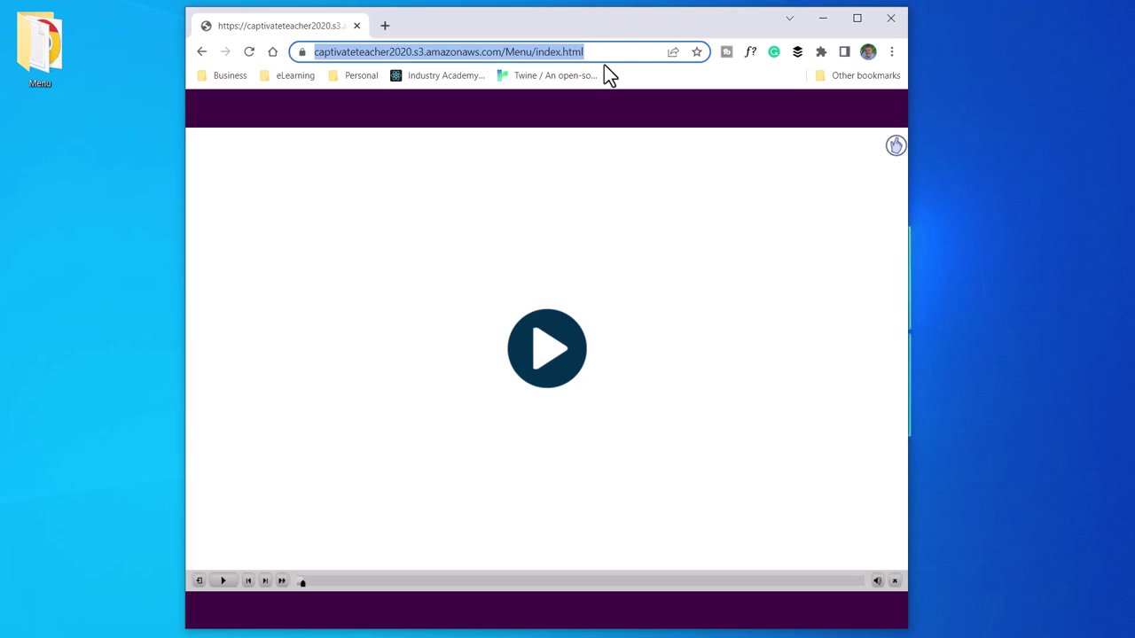
pyautogui.hotkey('ctrl', 'c')
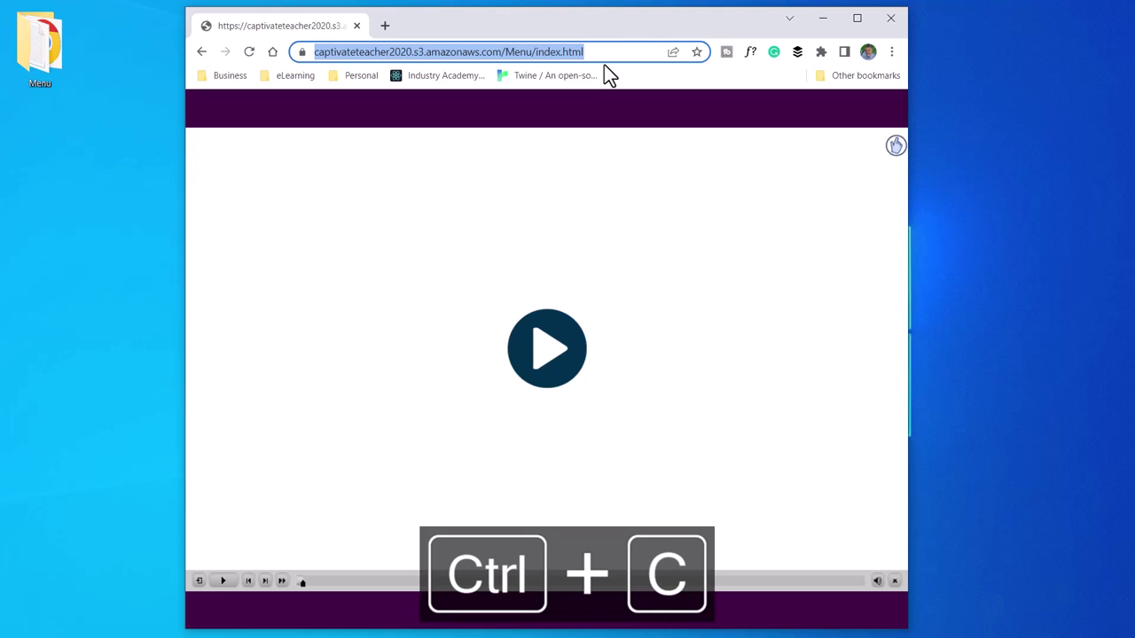
# Minimize the browser, open module1.cptx from the desktop in Captivate and make the Return to Main shape usable as a button.
pyautogui.click(816, 21)
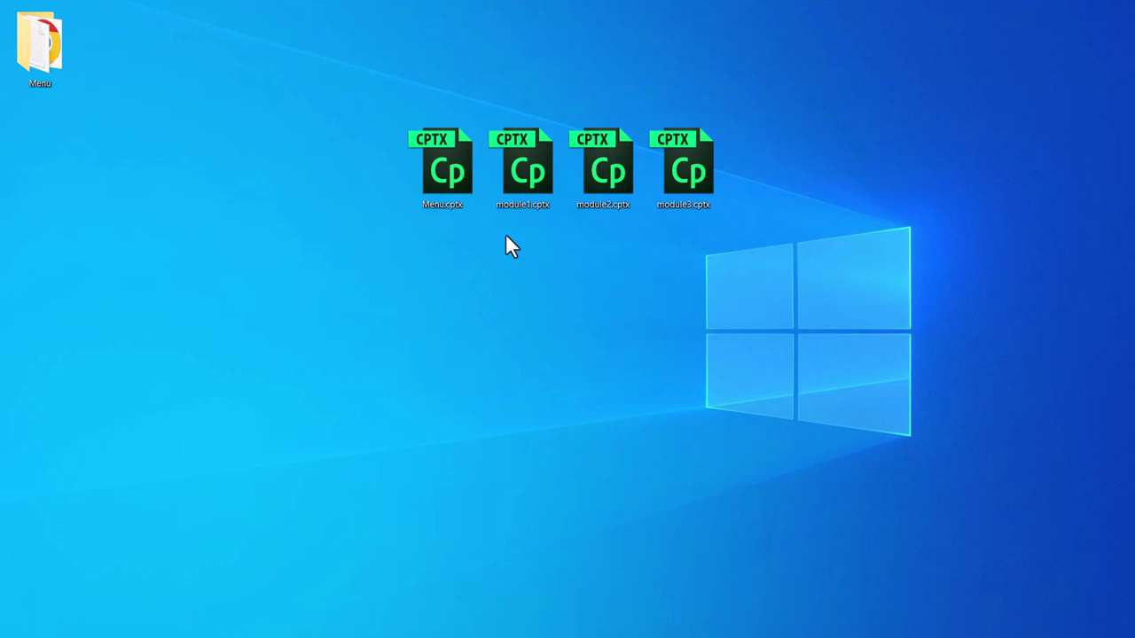
pyautogui.doubleClick(529, 165)
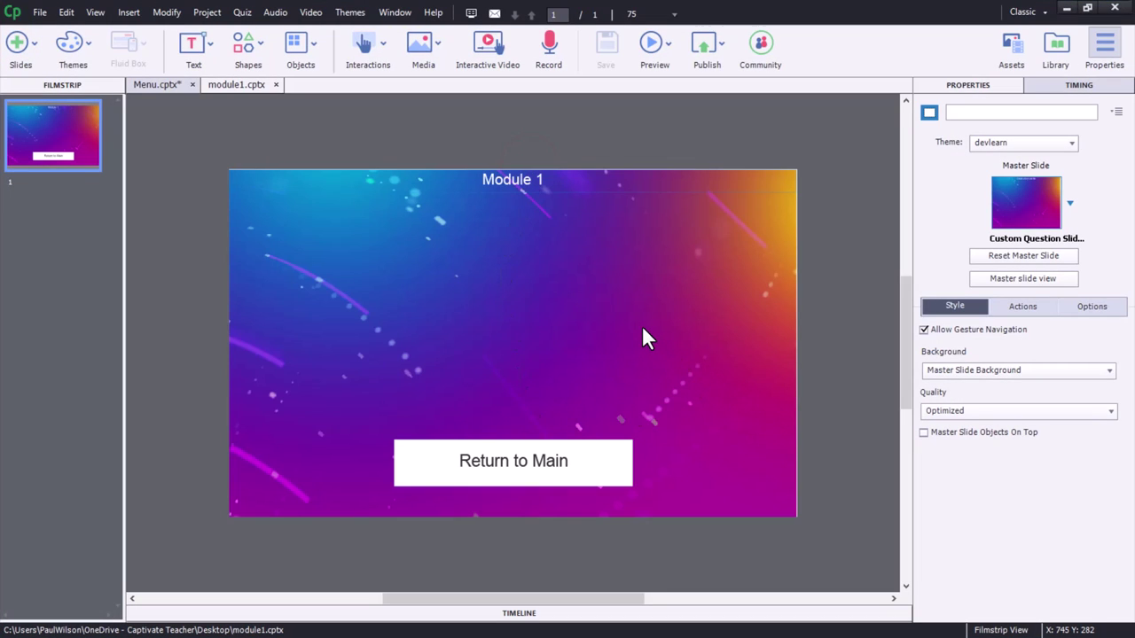
pyautogui.click(605, 462)
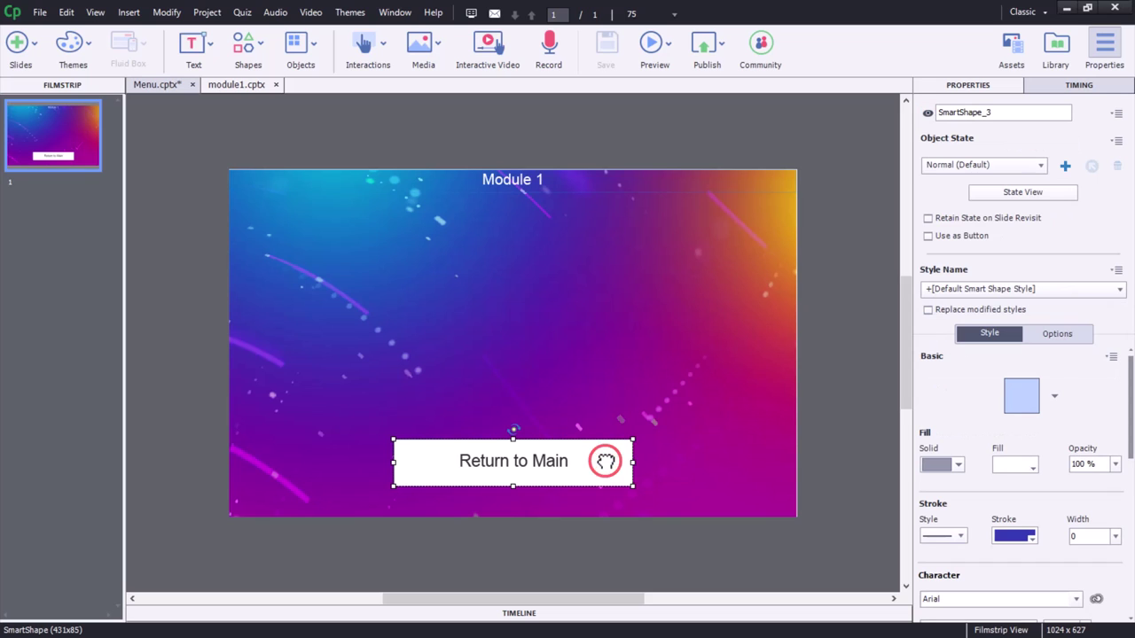
pyautogui.click(954, 238)
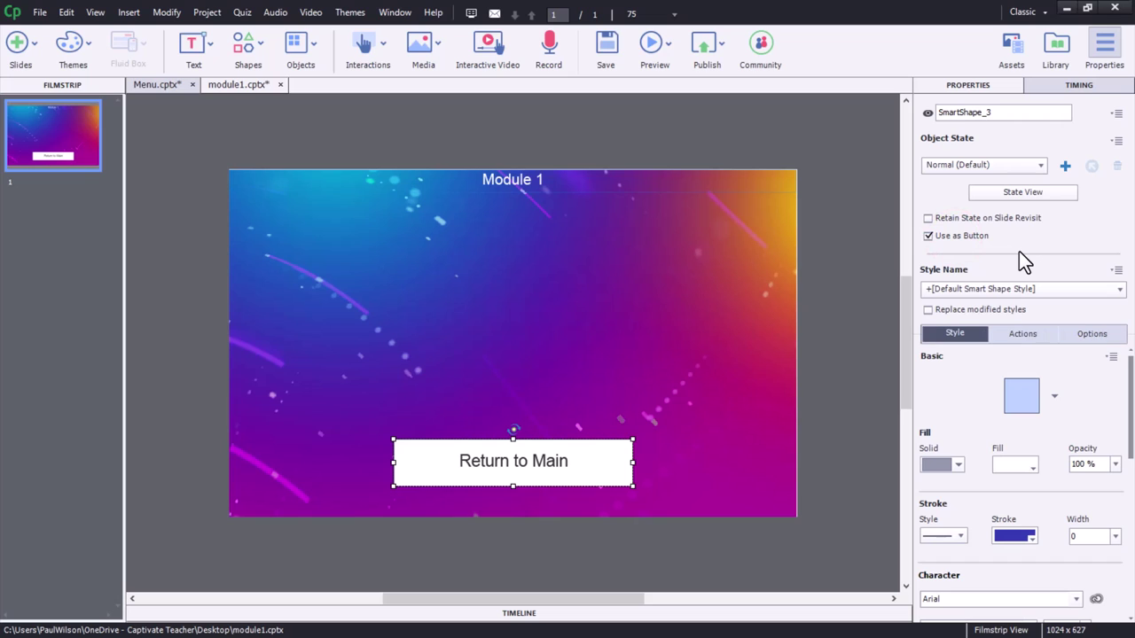
# Set Module 1's Return to Main button to open the copied Menu/index.html URL on success, in the Current window.
pyautogui.click(1026, 334)
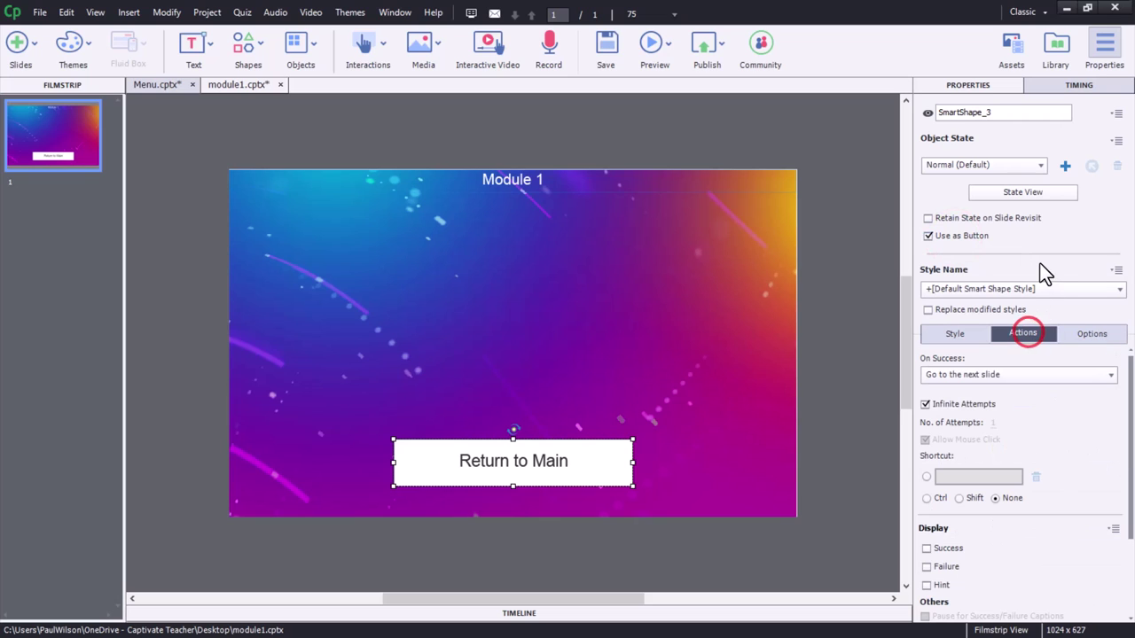
pyautogui.click(1007, 374)
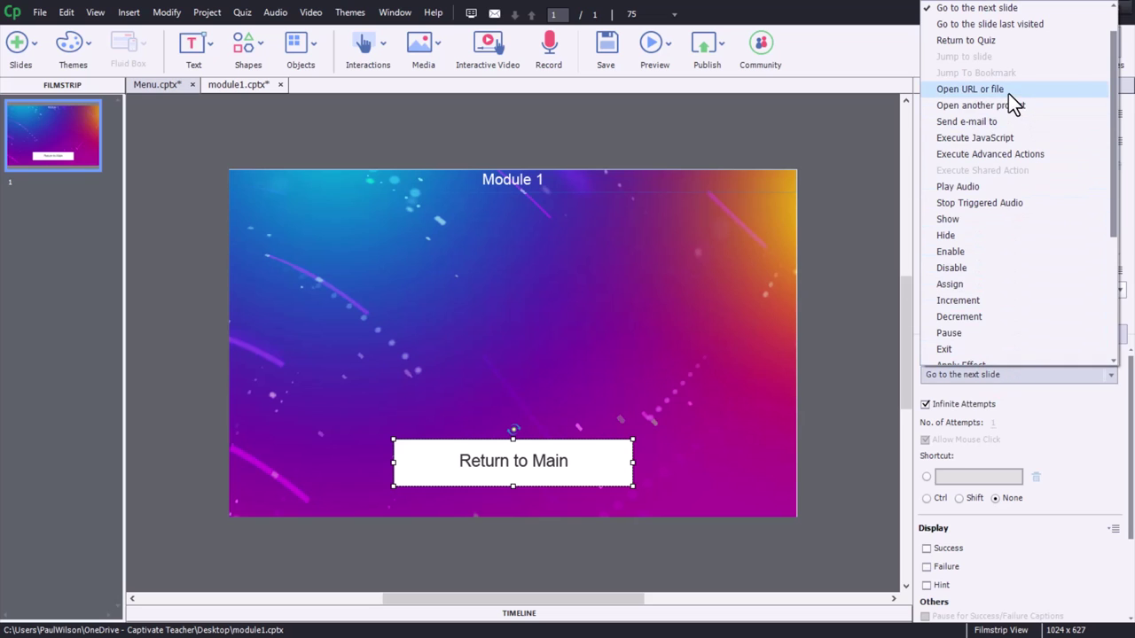
pyautogui.click(1008, 94)
pyautogui.click(983, 404)
pyautogui.hotkey('ctrl', 'v')
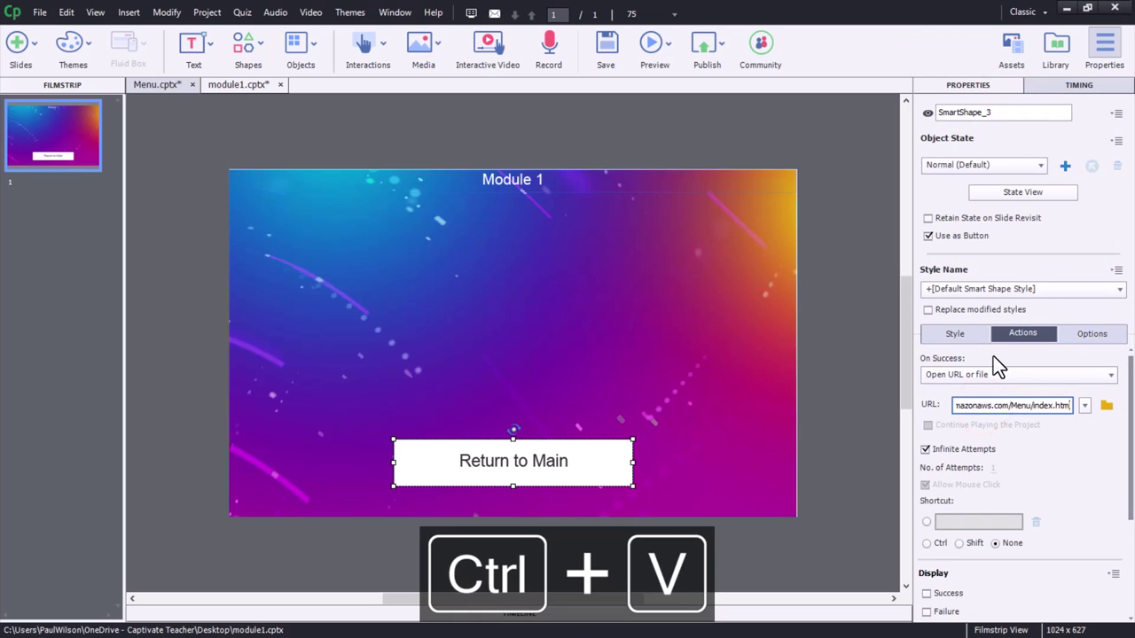
pyautogui.click(1084, 405)
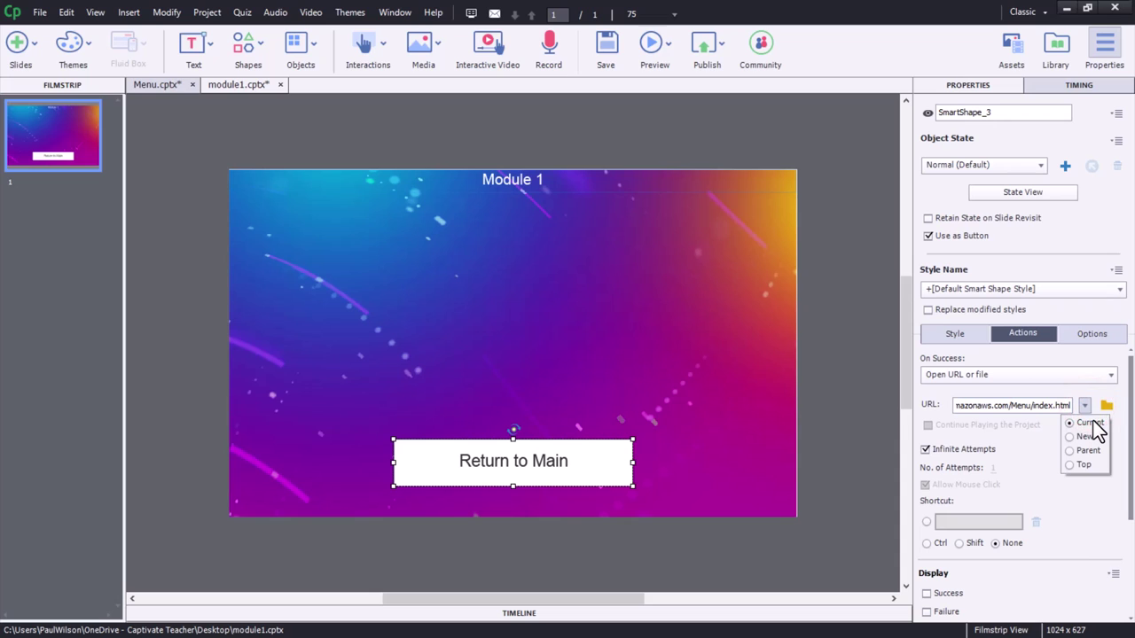
pyautogui.click(1091, 423)
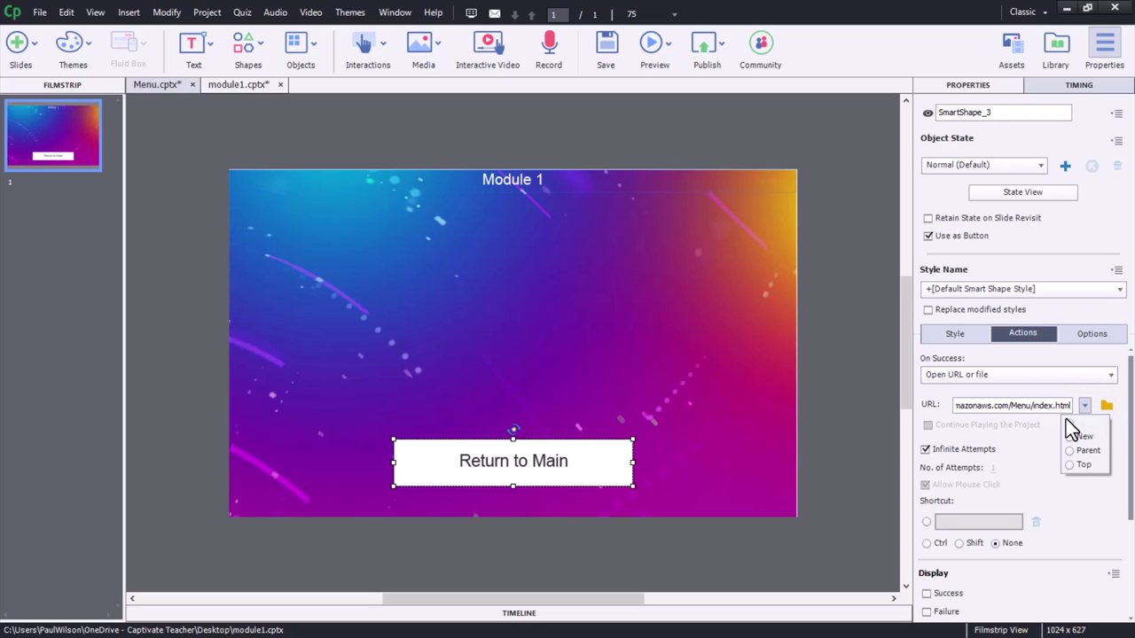
pyautogui.click(1020, 459)
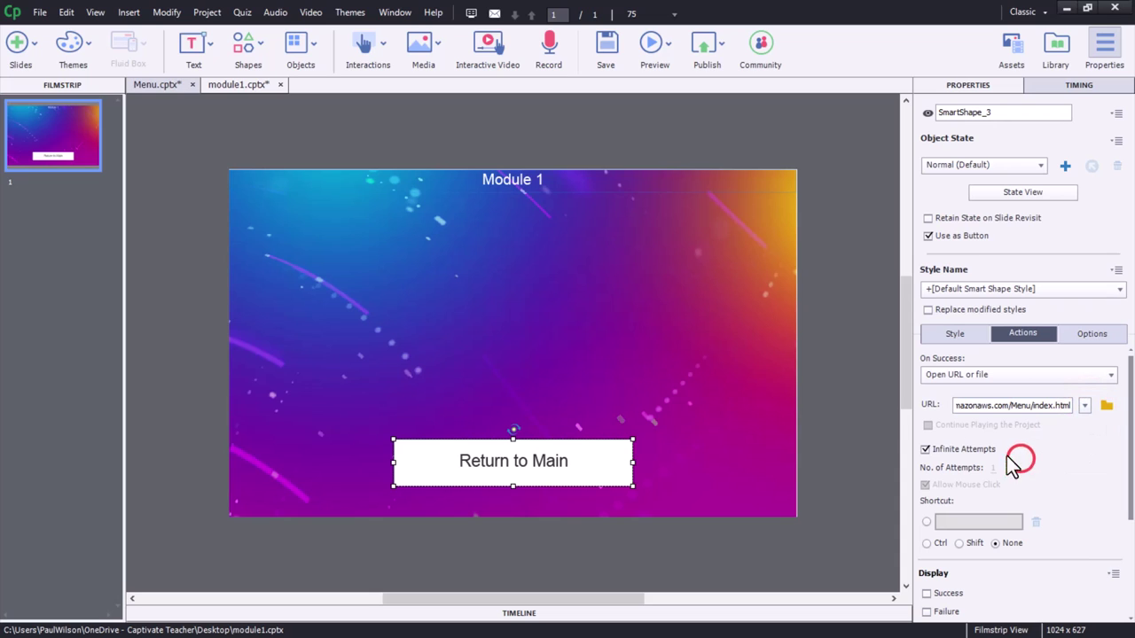
# Save module1 and publish it to the computer's desktop as HTML5 without viewing the output.
pyautogui.click(608, 50)
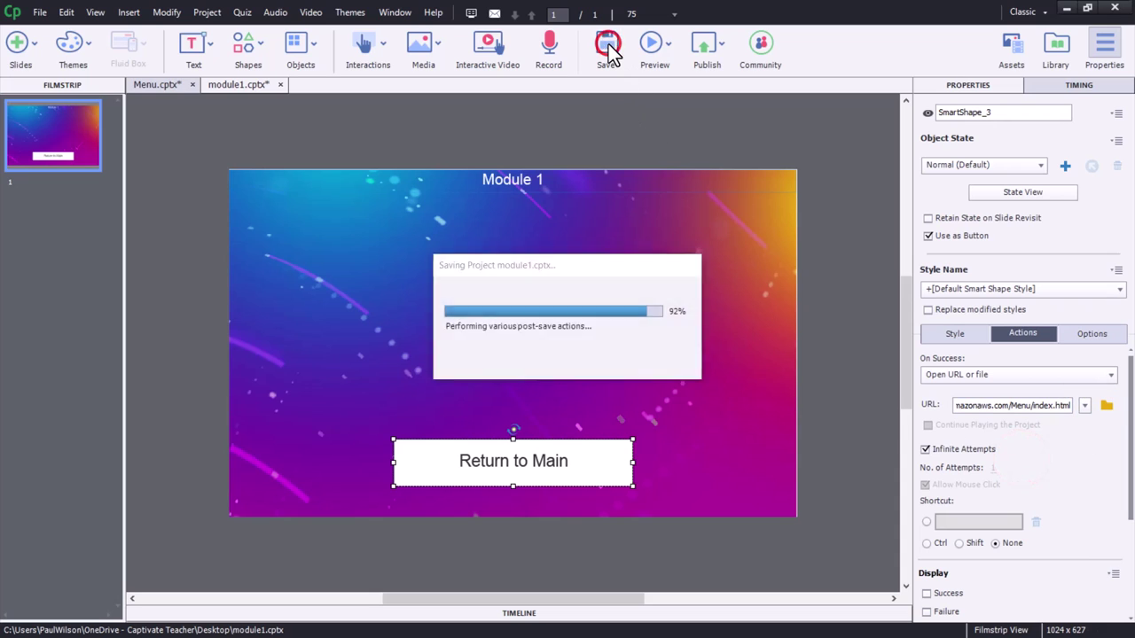
pyautogui.click(713, 46)
pyautogui.click(721, 83)
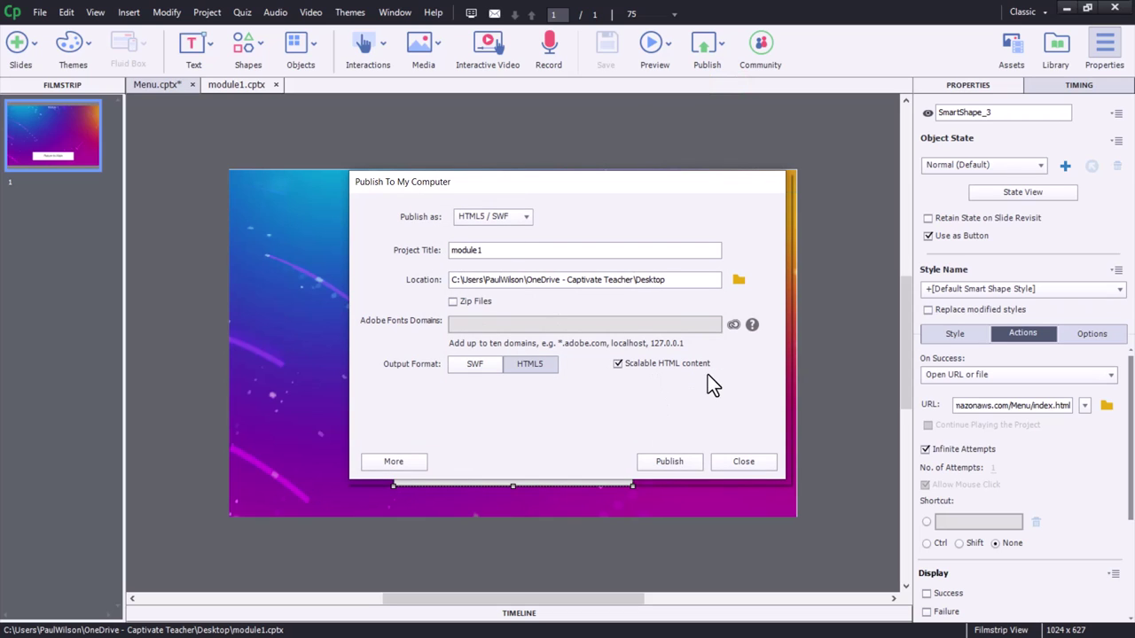
pyautogui.click(671, 462)
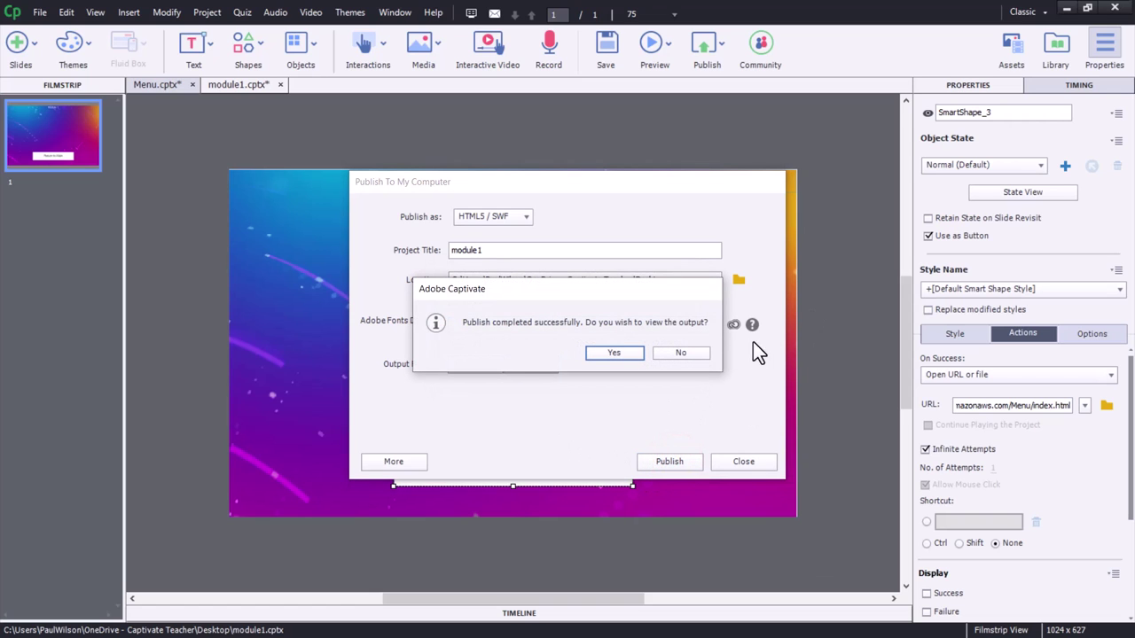
pyautogui.click(682, 353)
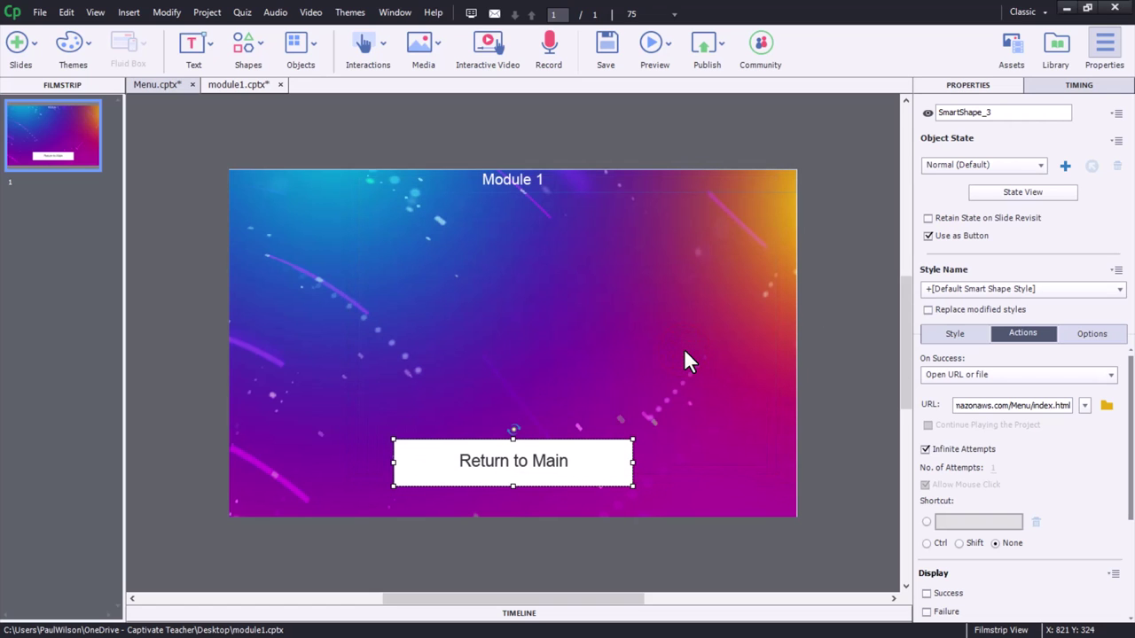
# Open module2.cptx from the Desktop folder and make its Return to Main shape usable as a button.
pyautogui.click(40, 14)
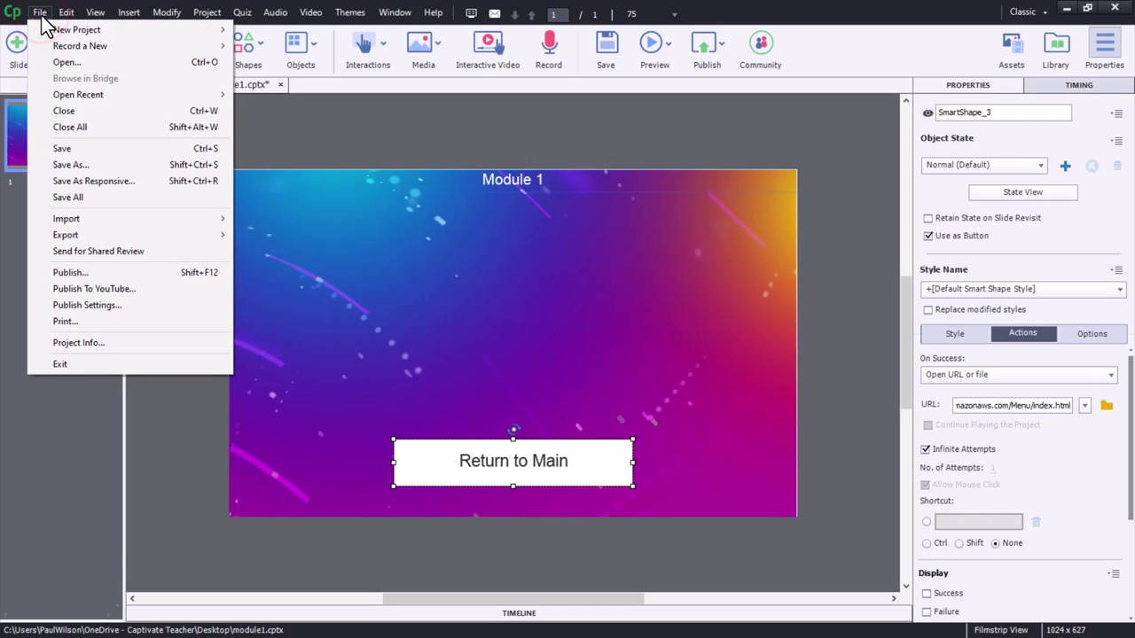
pyautogui.click(76, 65)
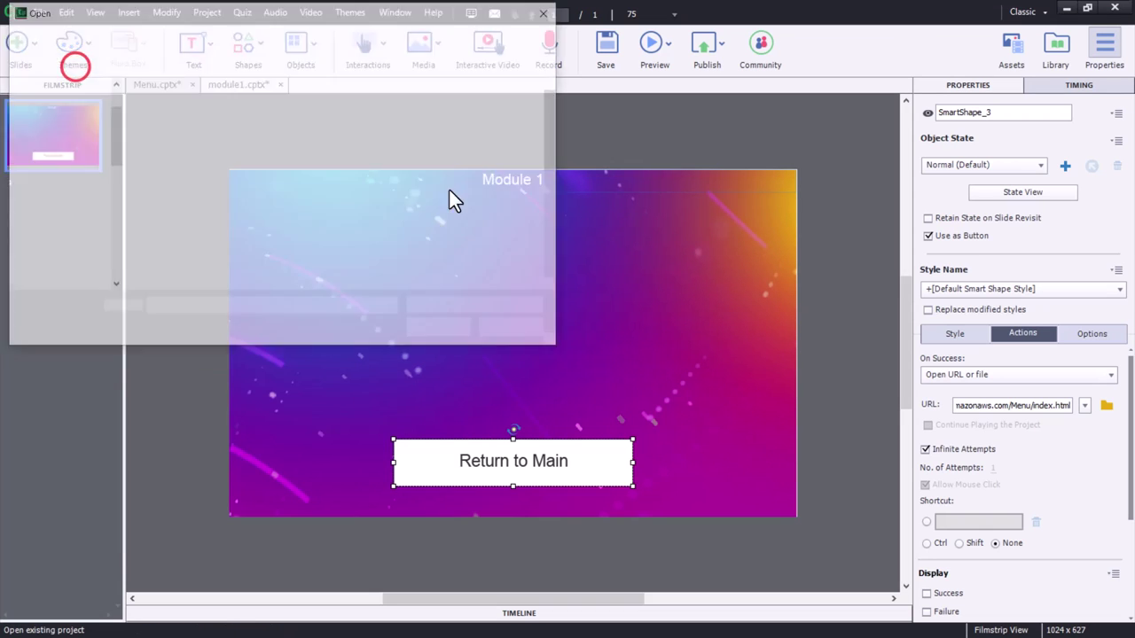
pyautogui.scroll(-3, 281, 166)
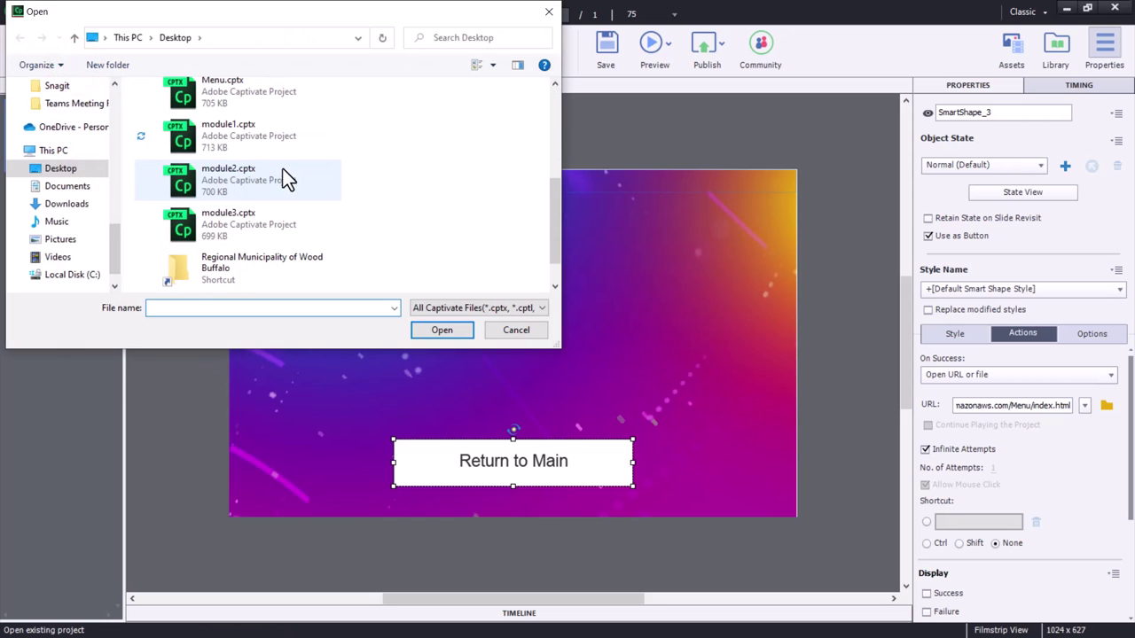
pyautogui.doubleClick(225, 169)
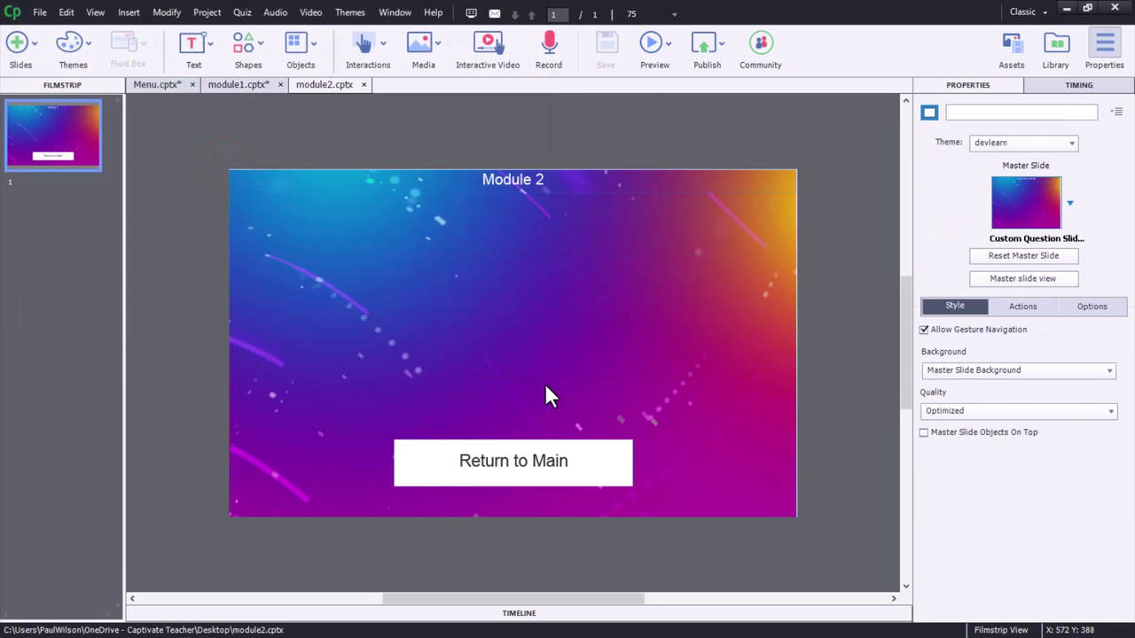
pyautogui.click(573, 462)
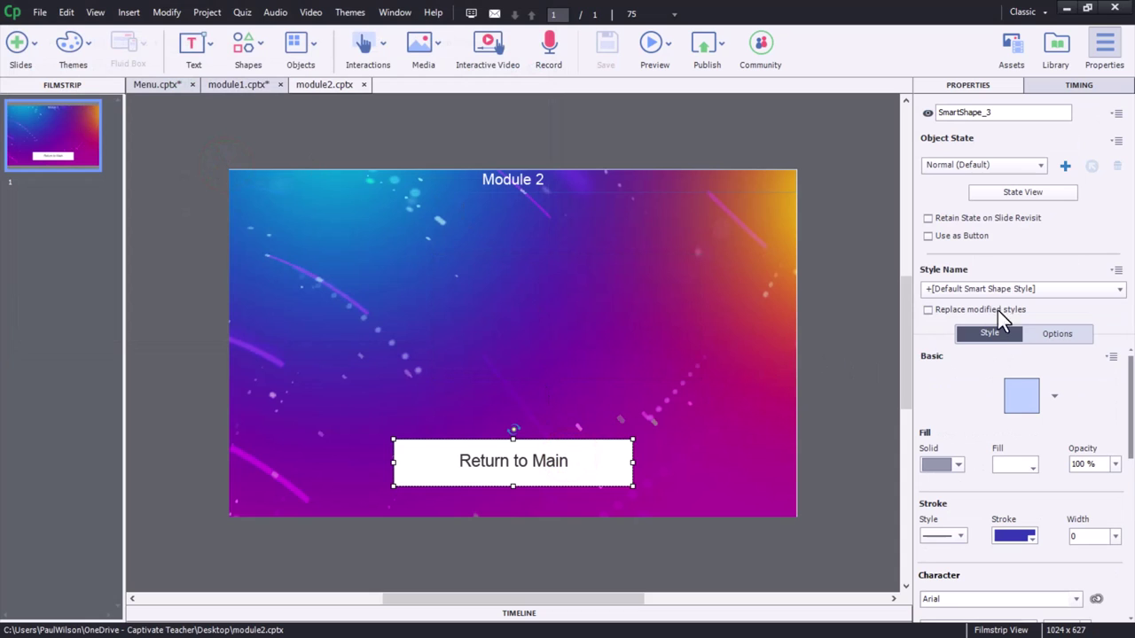
pyautogui.click(946, 234)
# Set Module 2's Return to Main button to open the copied Menu/index.html URL on success, keeping the Current window option.
pyautogui.click(1025, 336)
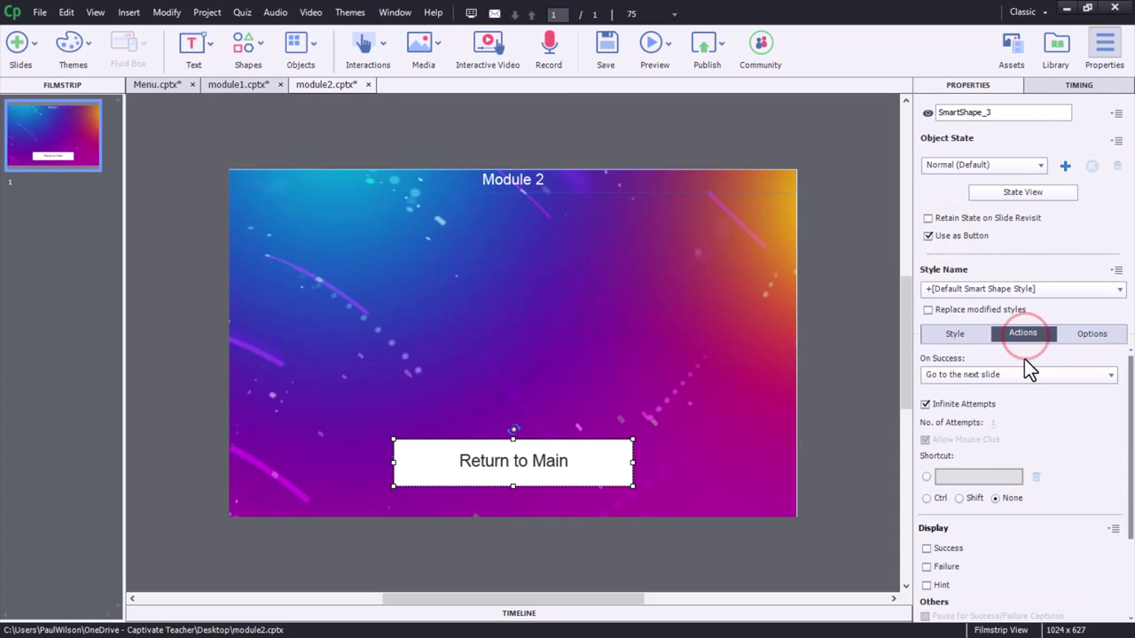
pyautogui.click(1022, 382)
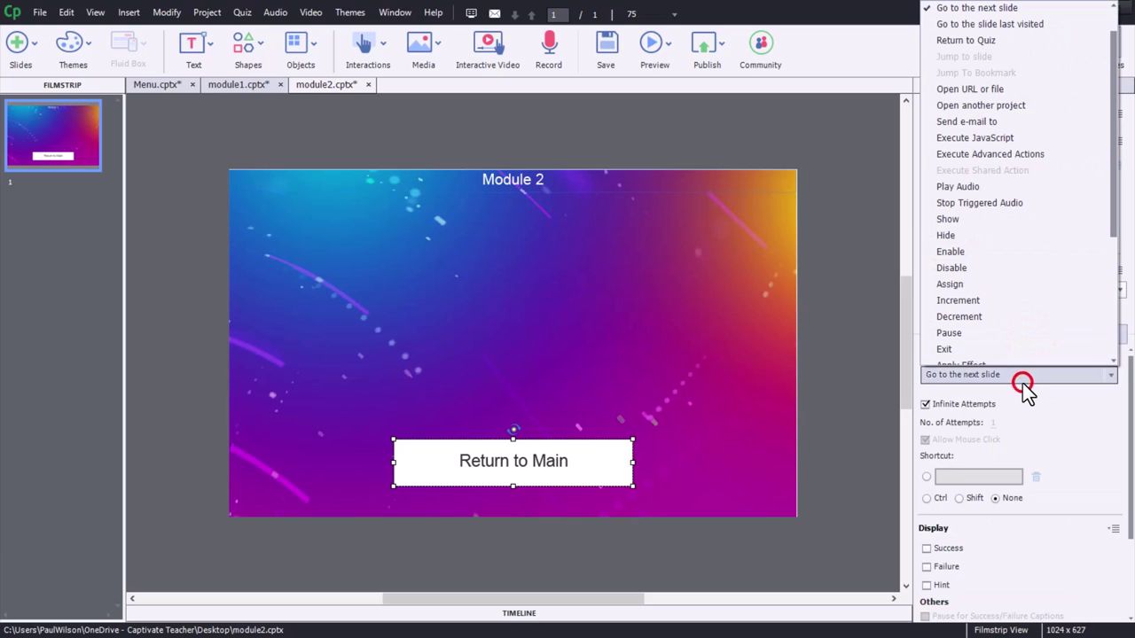
pyautogui.click(1019, 89)
pyautogui.click(975, 406)
pyautogui.hotkey('ctrl', 'v')
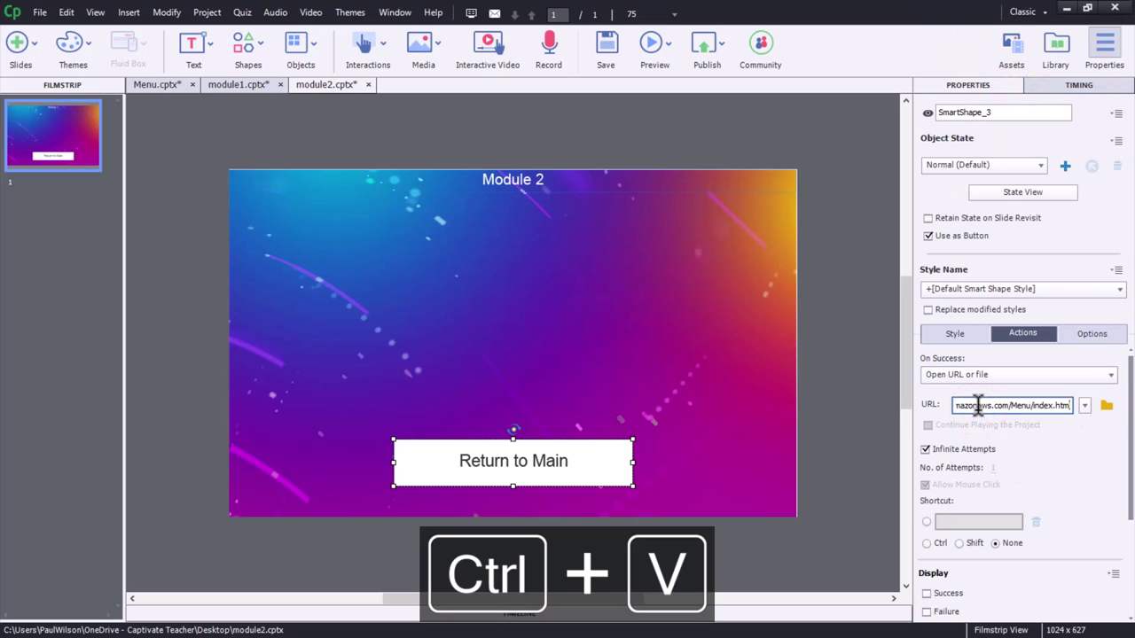
pyautogui.click(1084, 406)
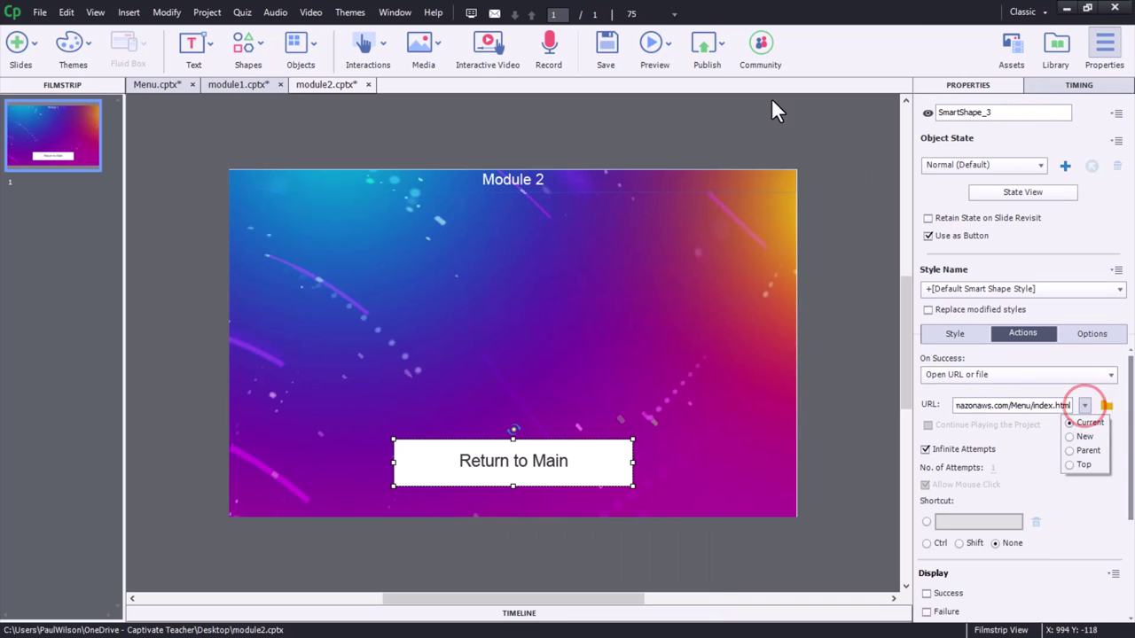
# Publish module2 to the computer's desktop as HTML5 without viewing the output.
pyautogui.click(711, 52)
pyautogui.click(717, 87)
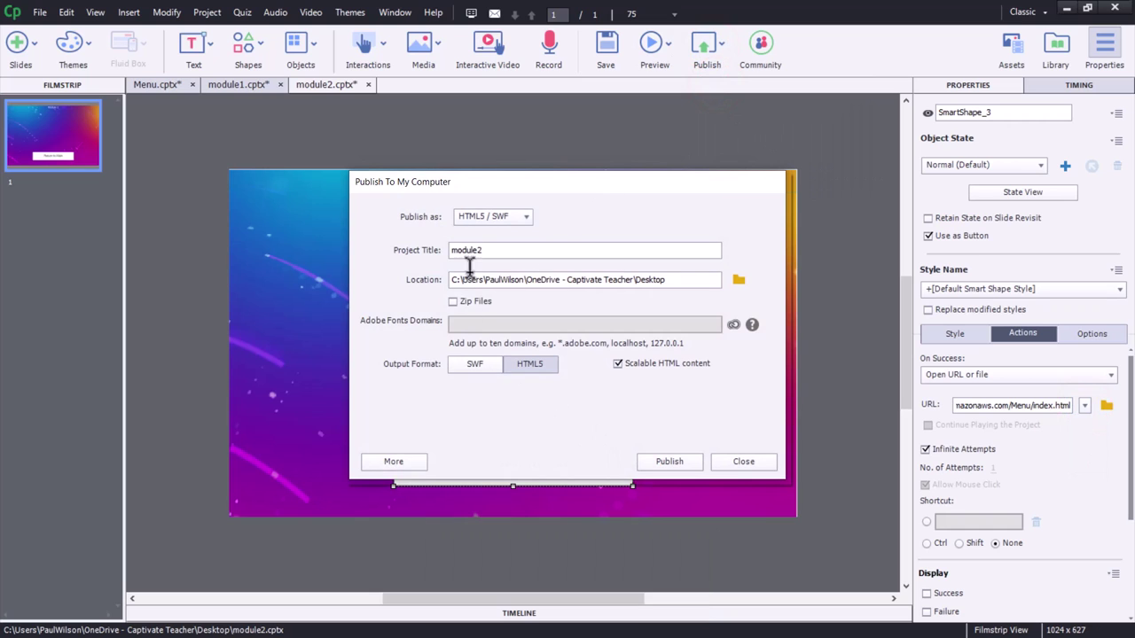
pyautogui.click(676, 462)
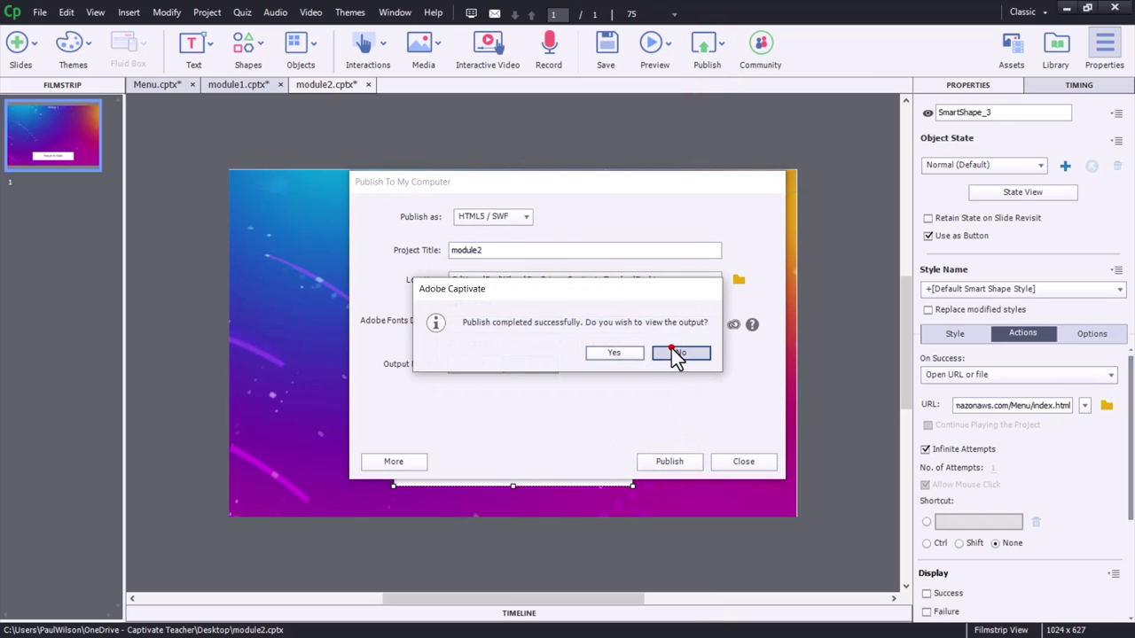
pyautogui.click(671, 350)
# Open module3.cptx from the Desktop folder and make its Return to Main shape usable as a button.
pyautogui.click(39, 17)
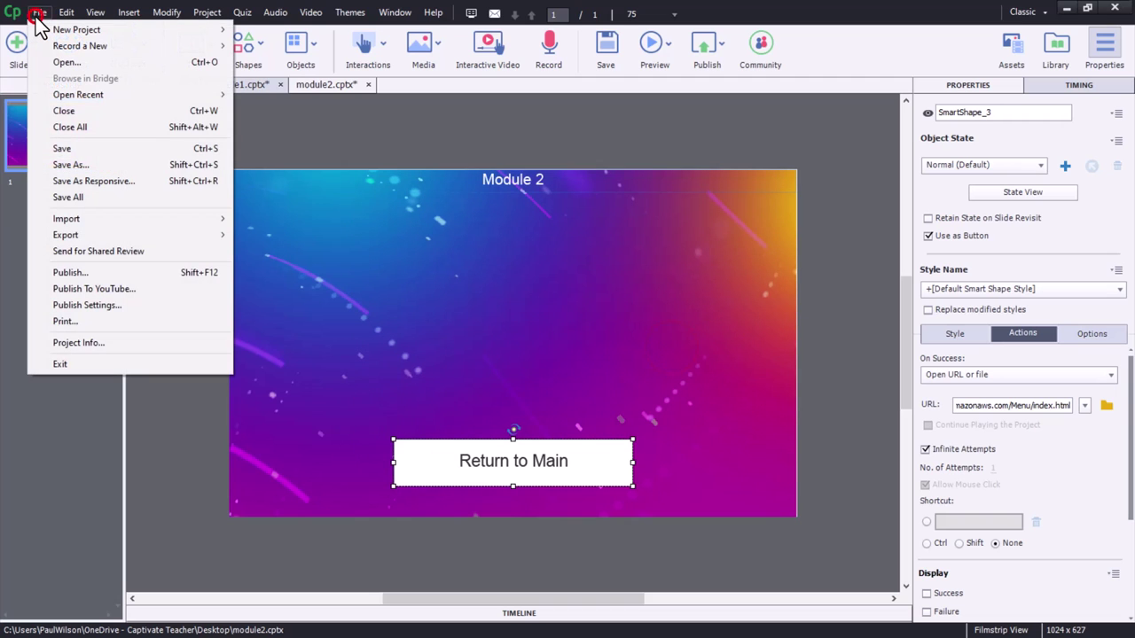
pyautogui.click(61, 64)
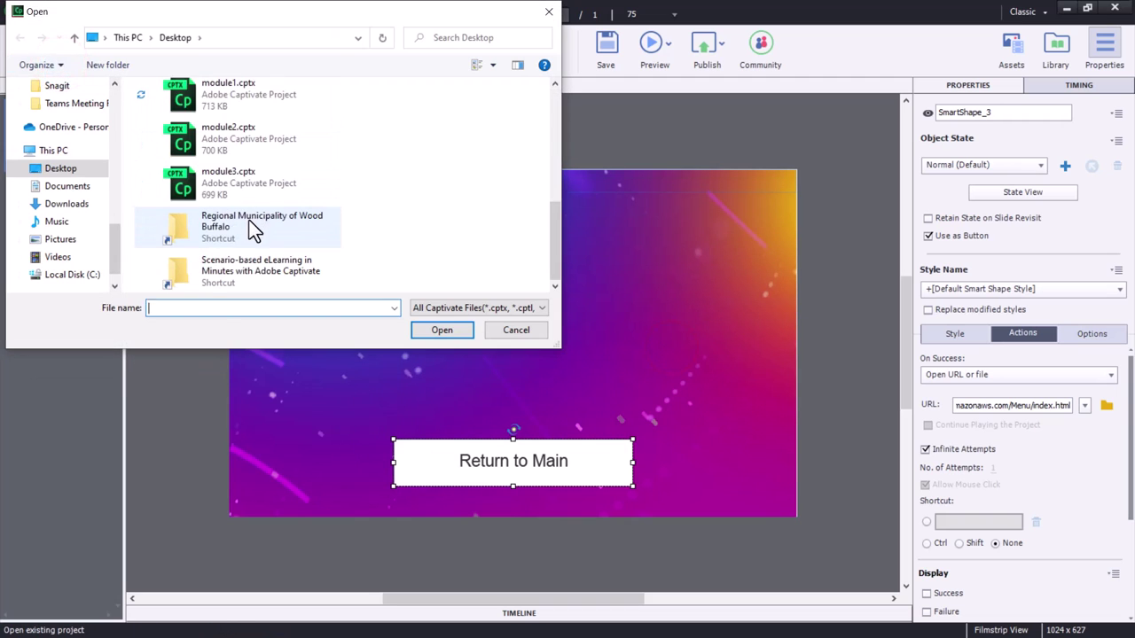
pyautogui.click(237, 177)
pyautogui.click(461, 331)
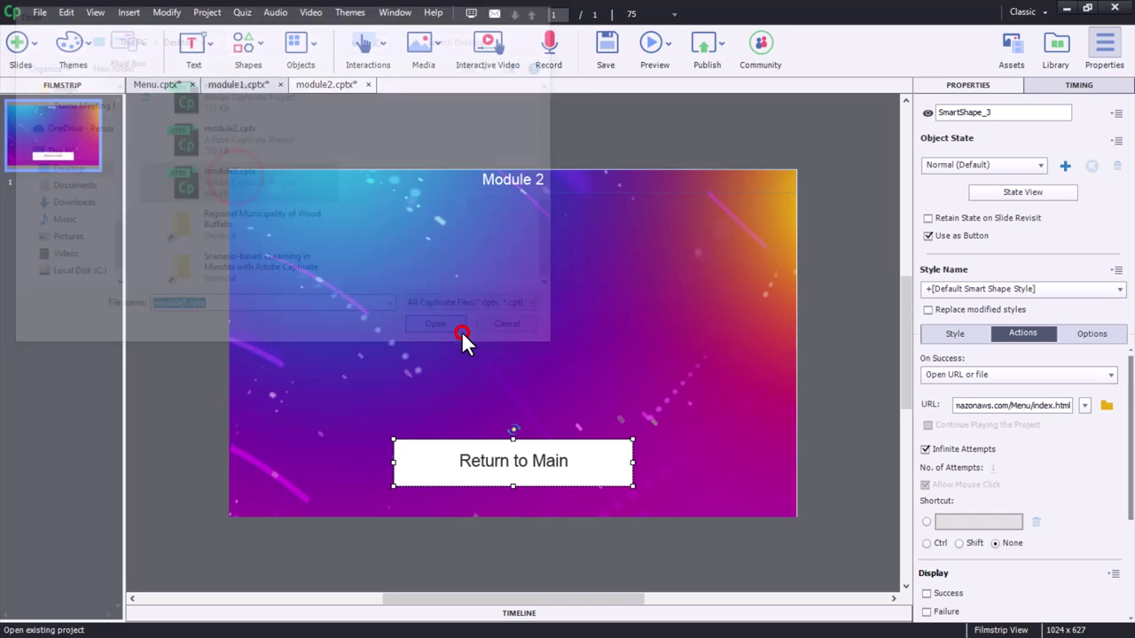
pyautogui.click(606, 446)
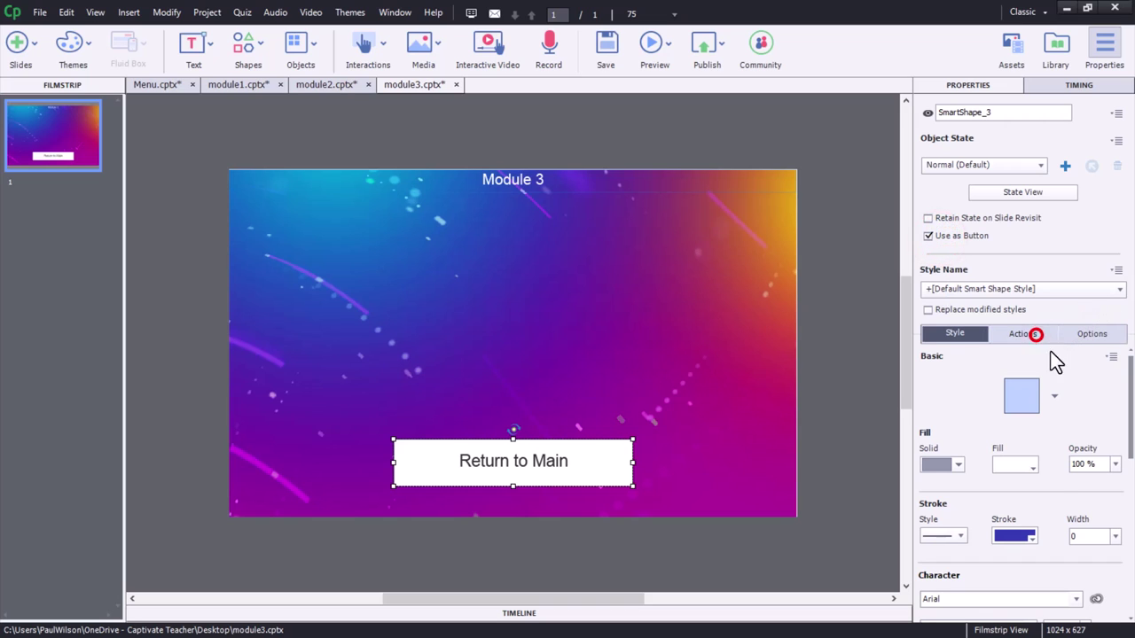
# Set Module 3's Return to Main button to open the copied Menu/index.html URL on success, keeping the Current window option.
pyautogui.click(986, 374)
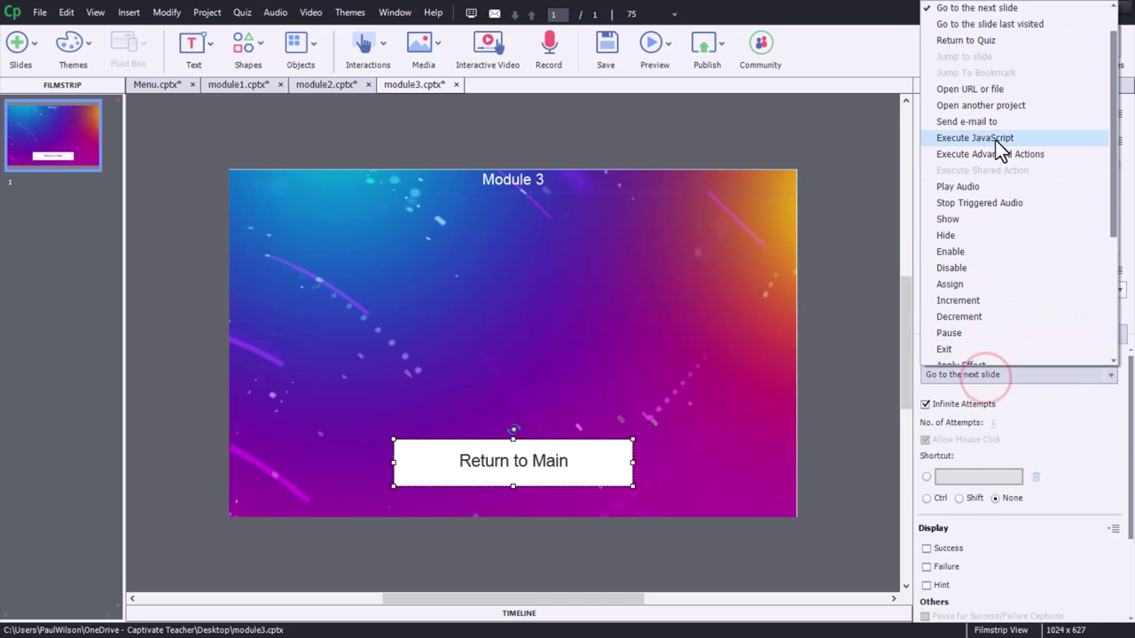
pyautogui.click(984, 89)
pyautogui.click(1001, 405)
pyautogui.hotkey('ctrl', 'v')
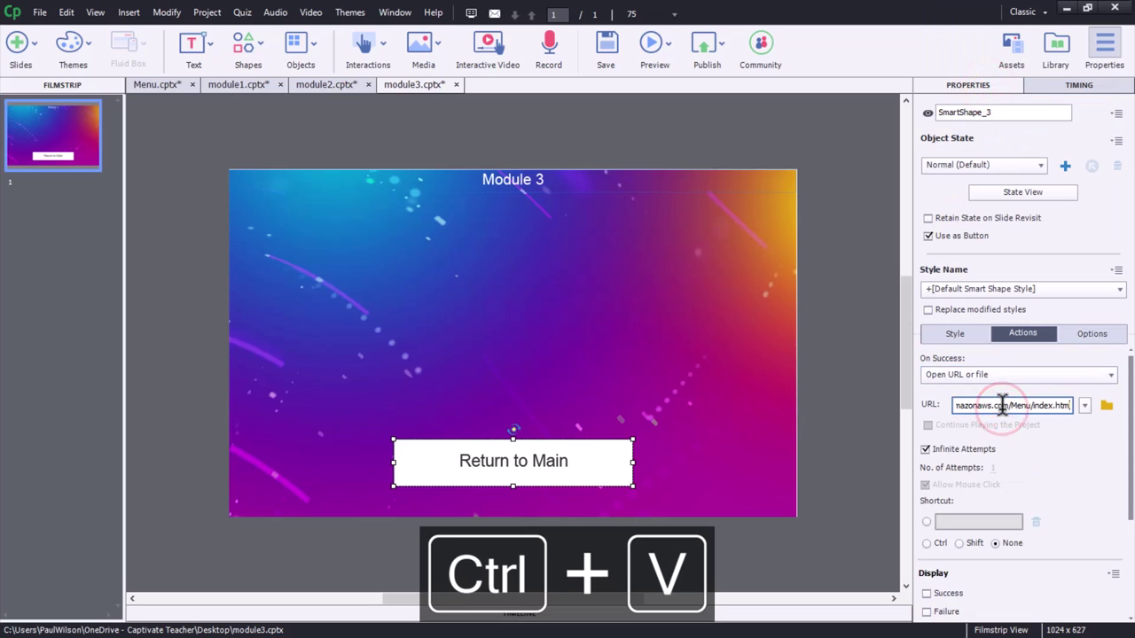
pyautogui.click(1083, 405)
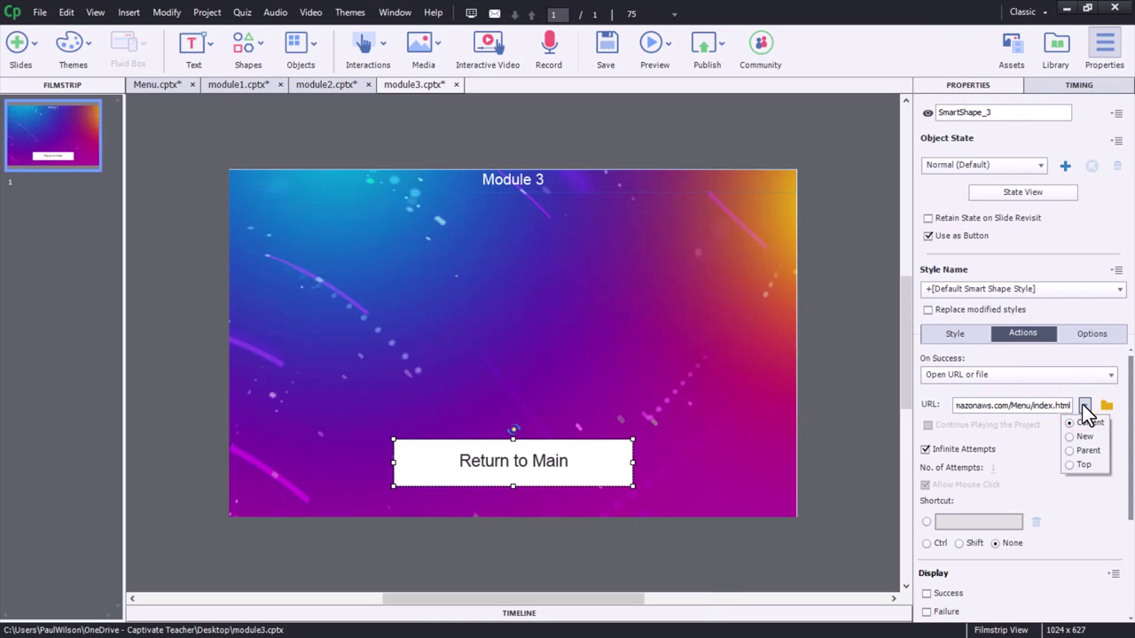
pyautogui.click(850, 305)
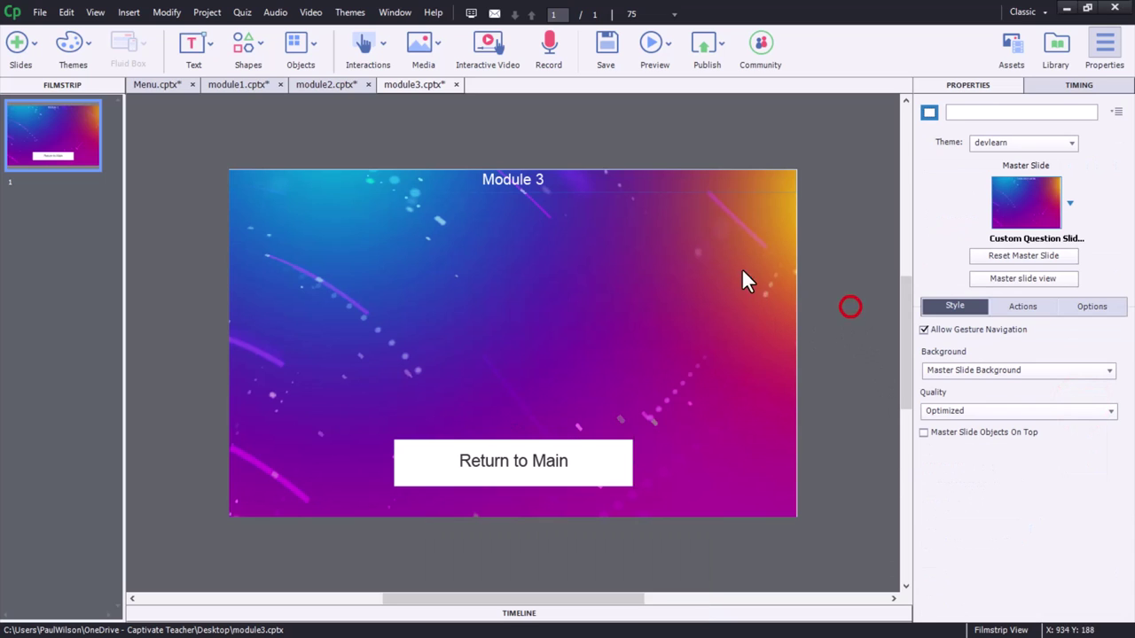
# Publish module3 to the computer's desktop as HTML5 without viewing the output.
pyautogui.click(714, 46)
pyautogui.click(718, 84)
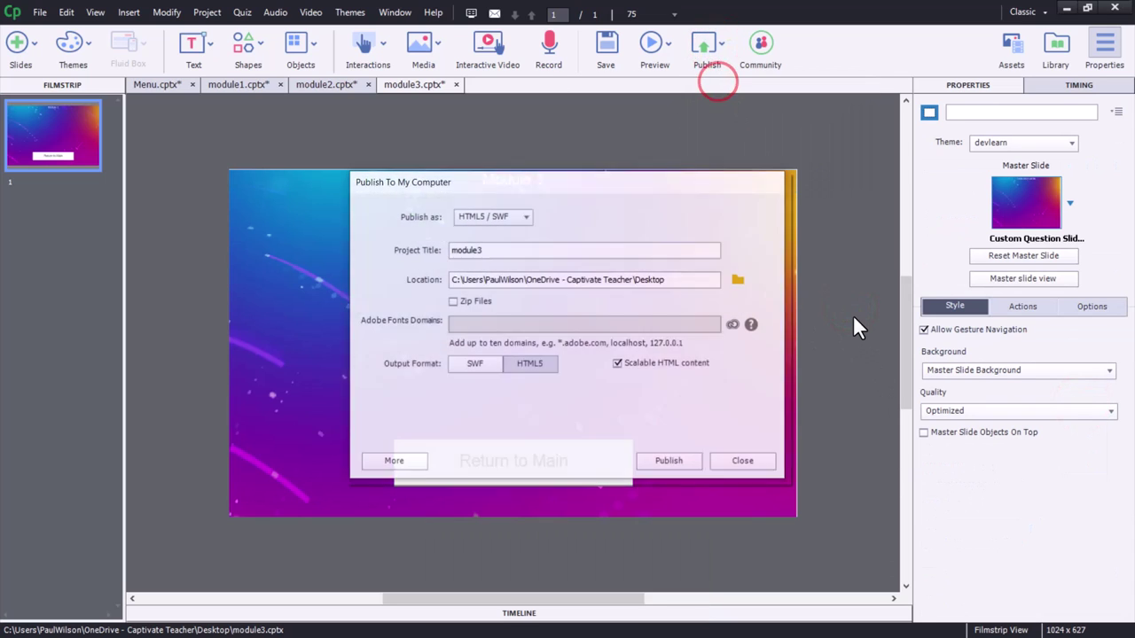
pyautogui.click(676, 462)
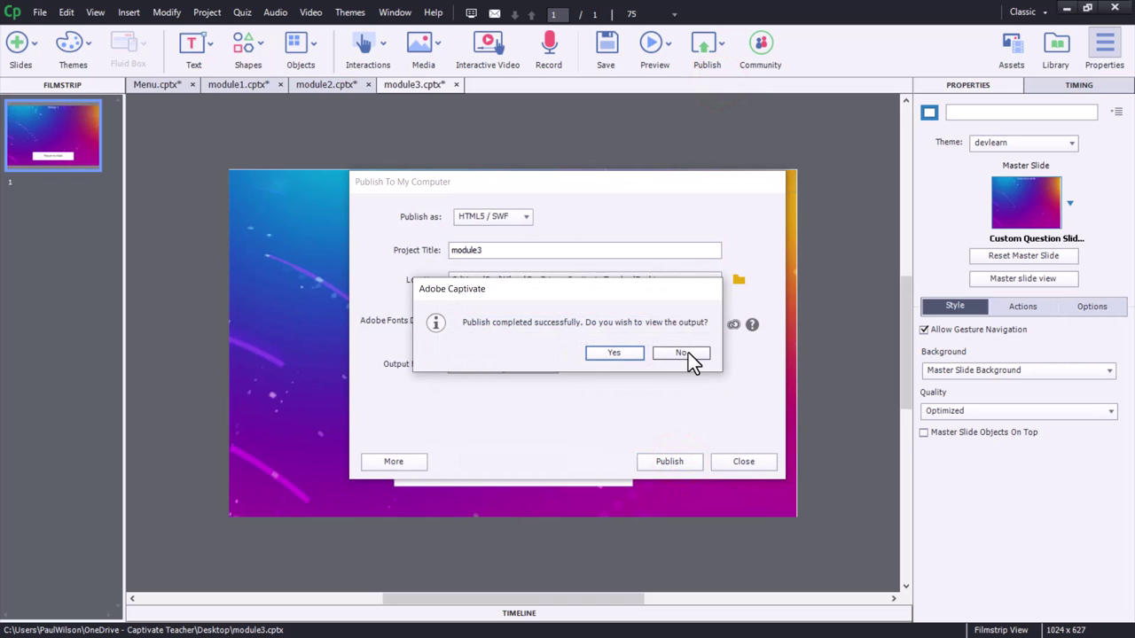
pyautogui.click(682, 353)
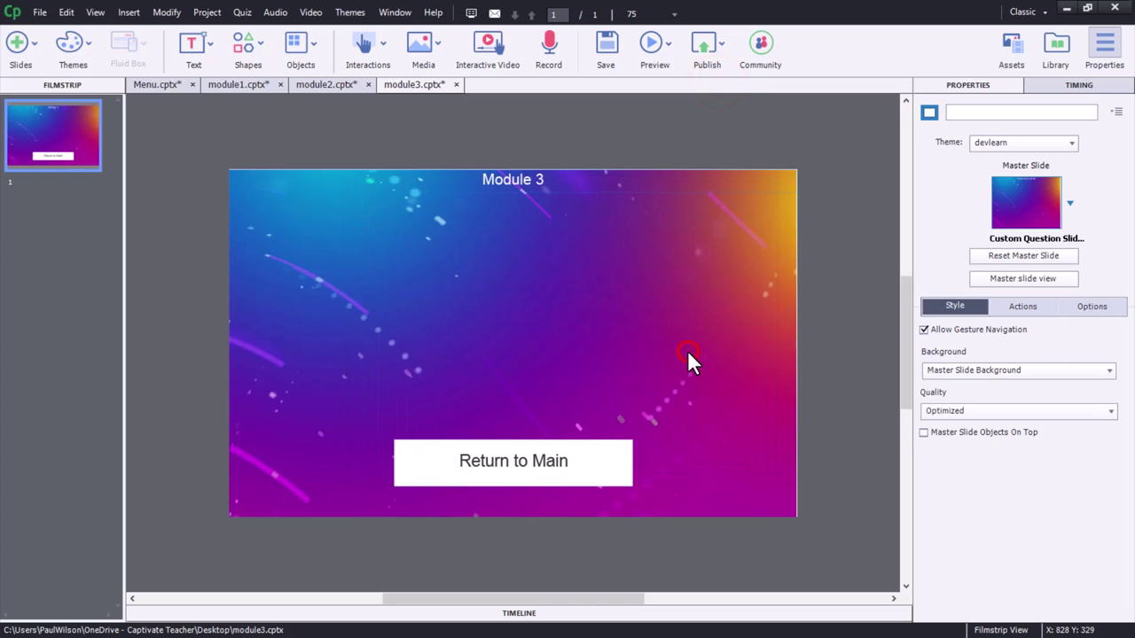
# On the Windows desktop, place the published module1, module2 and module3 folders below the Menu folder and inspect Menu's callees folder.
pyautogui.click(1068, 9)
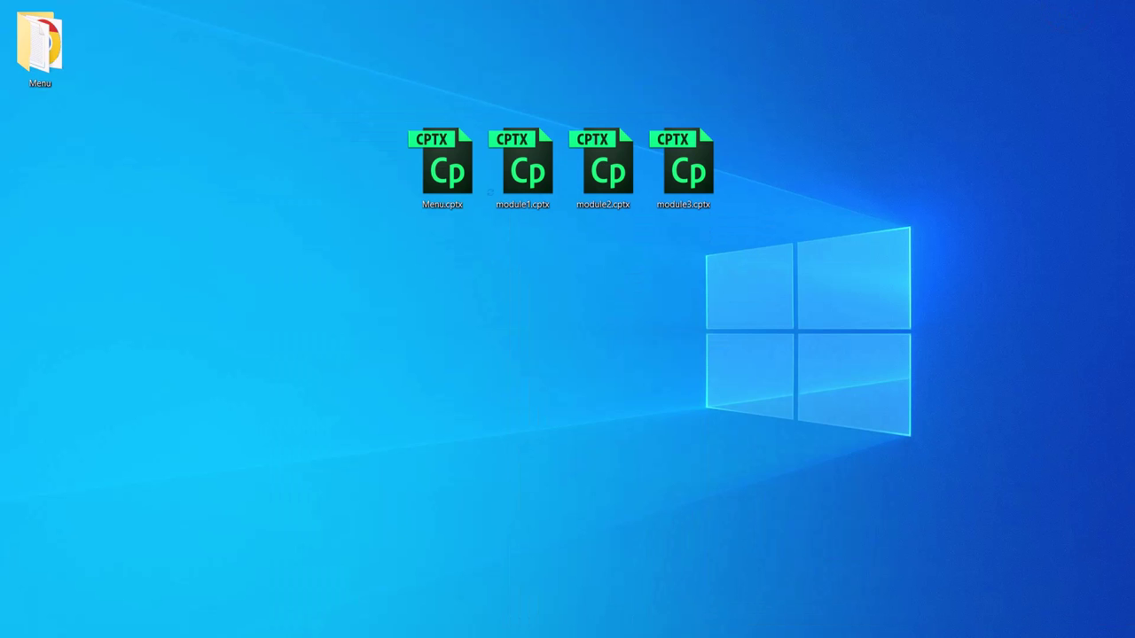
pyautogui.moveTo(1134, 237); pyautogui.dragTo(54, 186)
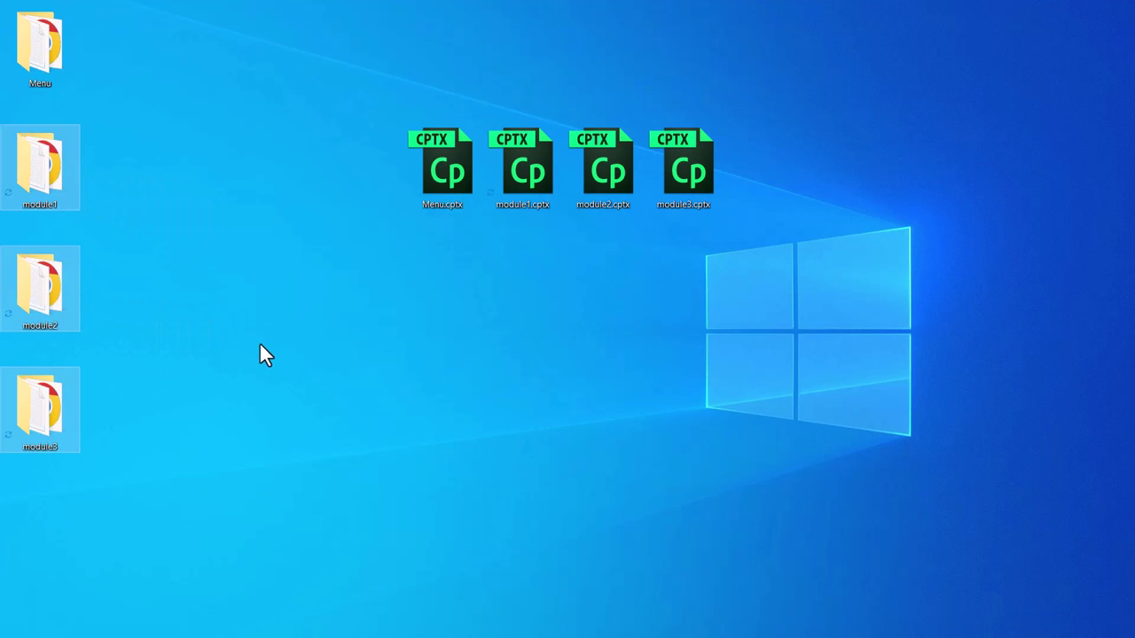
pyautogui.click(44, 43)
pyautogui.doubleClick(43, 42)
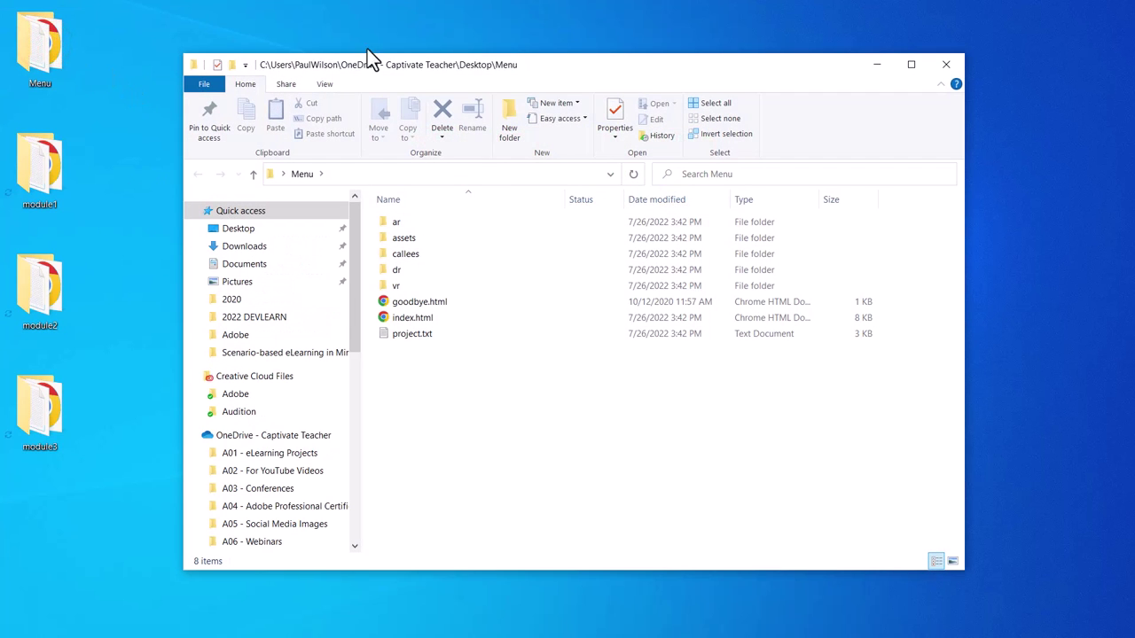
pyautogui.doubleClick(408, 255)
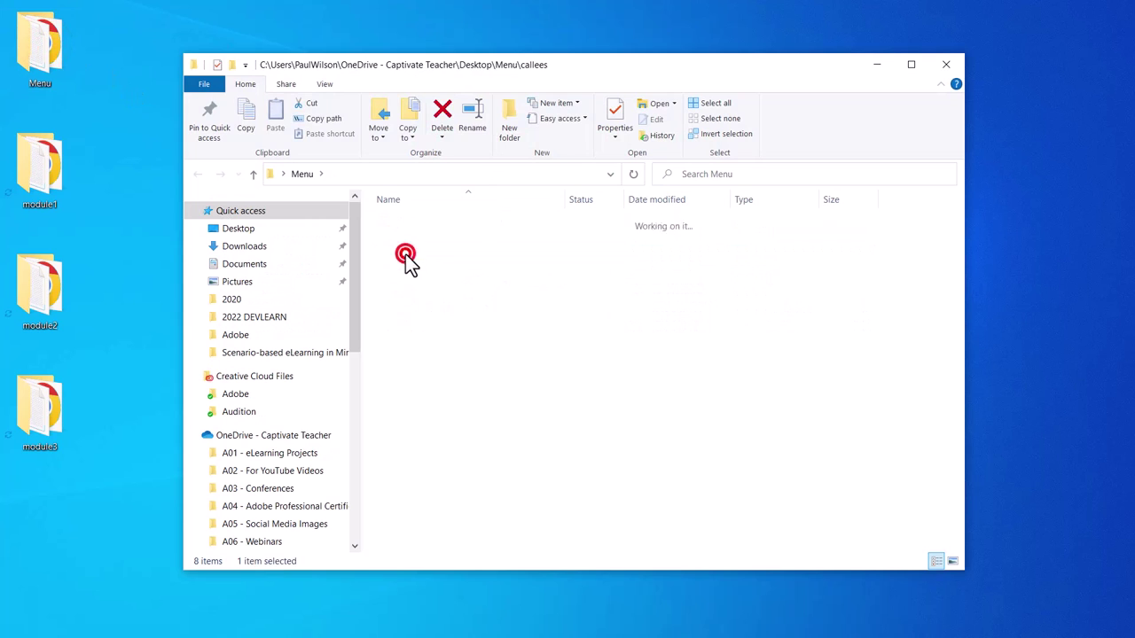
pyautogui.click(300, 173)
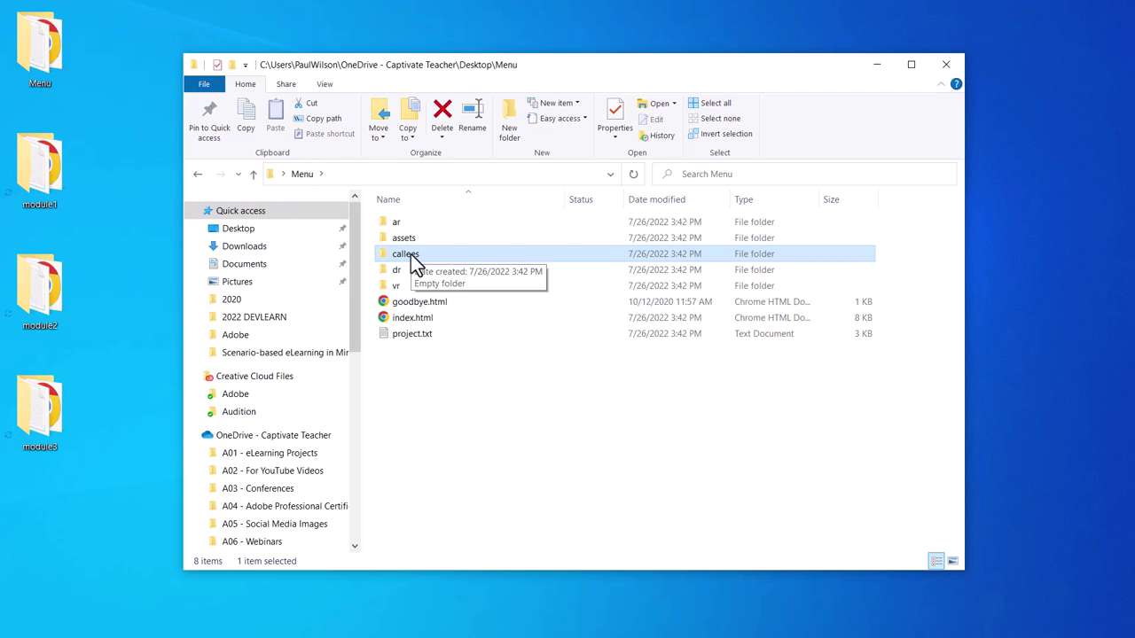
# Move the module1, module2 and module3 folders from the desktop into Menu\callees and close the folder window.
pyautogui.click(413, 254)
pyautogui.click(457, 254)
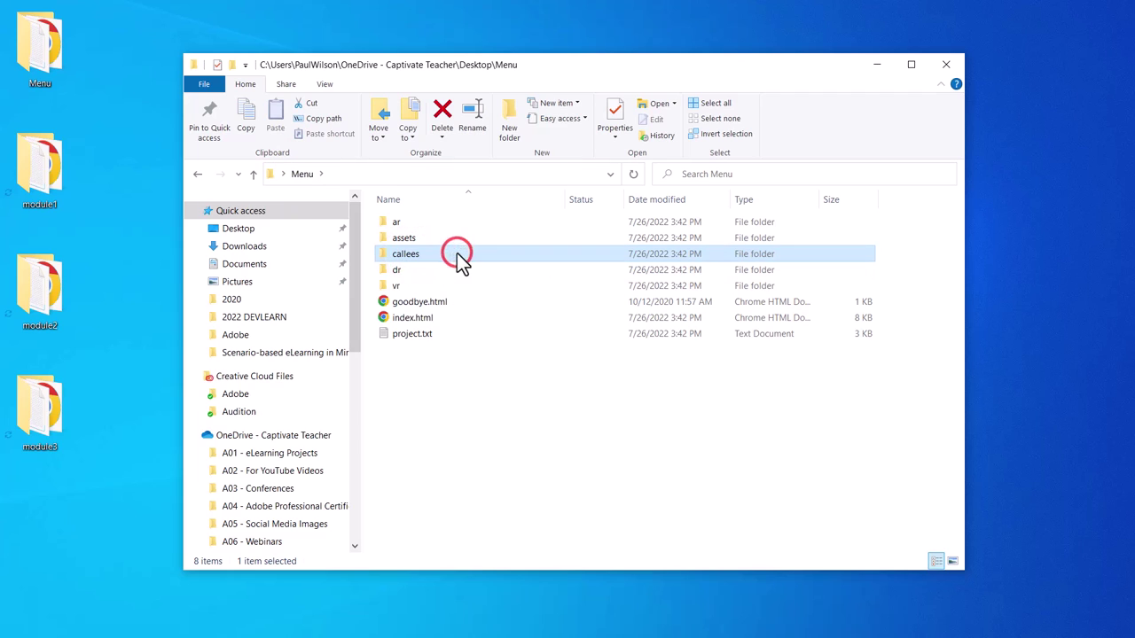
pyautogui.doubleClick(459, 256)
pyautogui.moveTo(131, 161); pyautogui.dragTo(39, 404)
pyautogui.moveTo(48, 167); pyautogui.dragTo(481, 287)
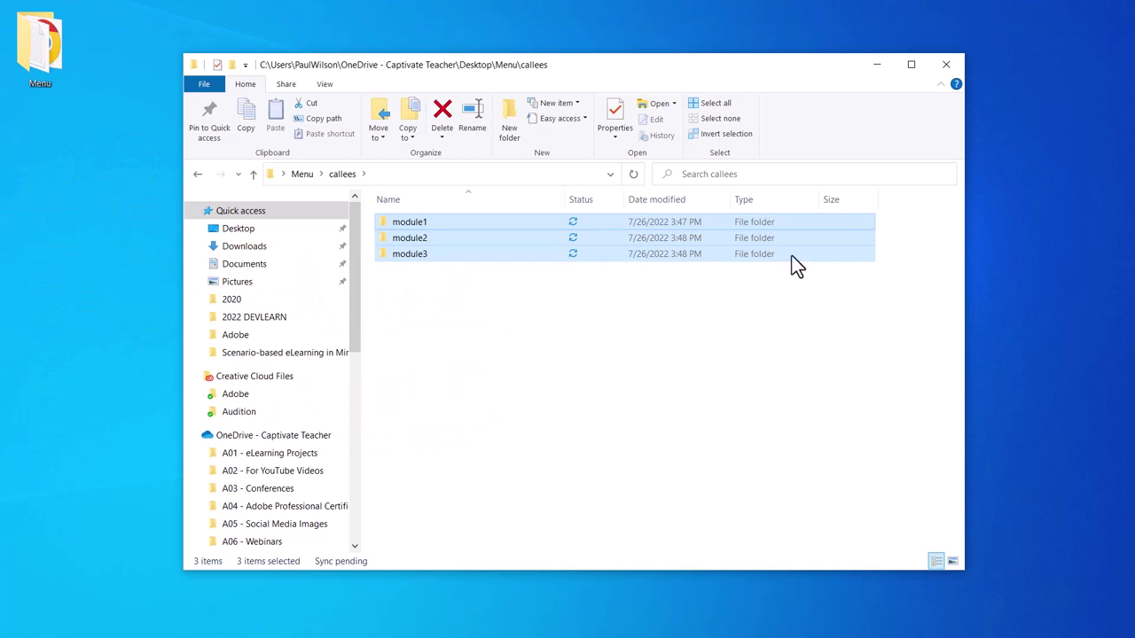
pyautogui.click(944, 65)
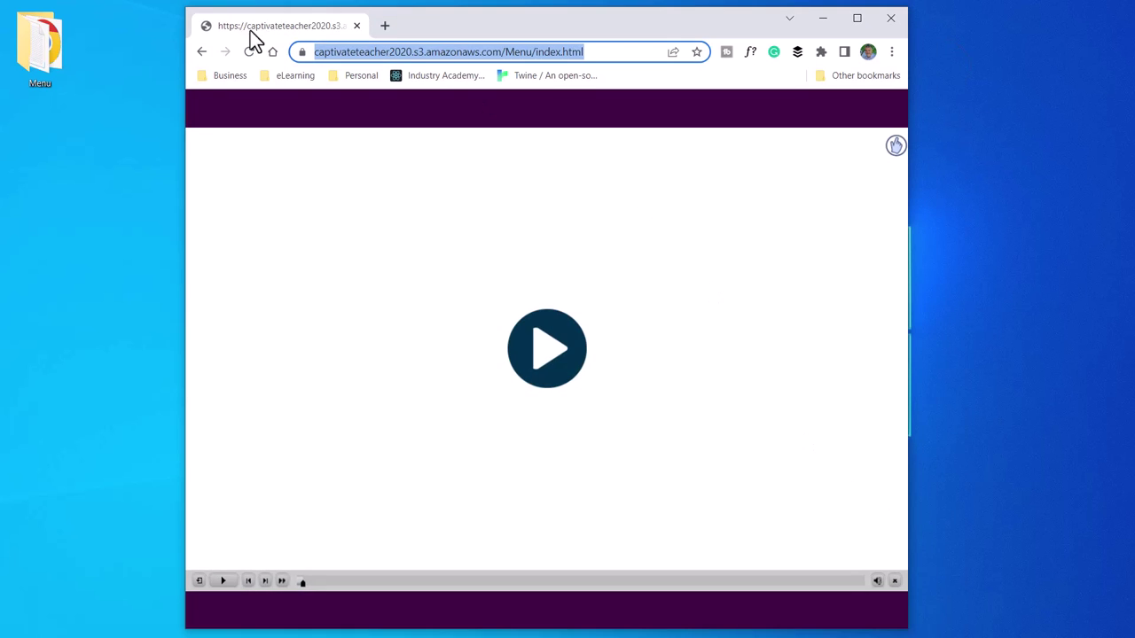
# In Chrome, return to the captivateteacher2020 bucket in the Amazon S3 console and open its upload page.
pyautogui.click(200, 51)
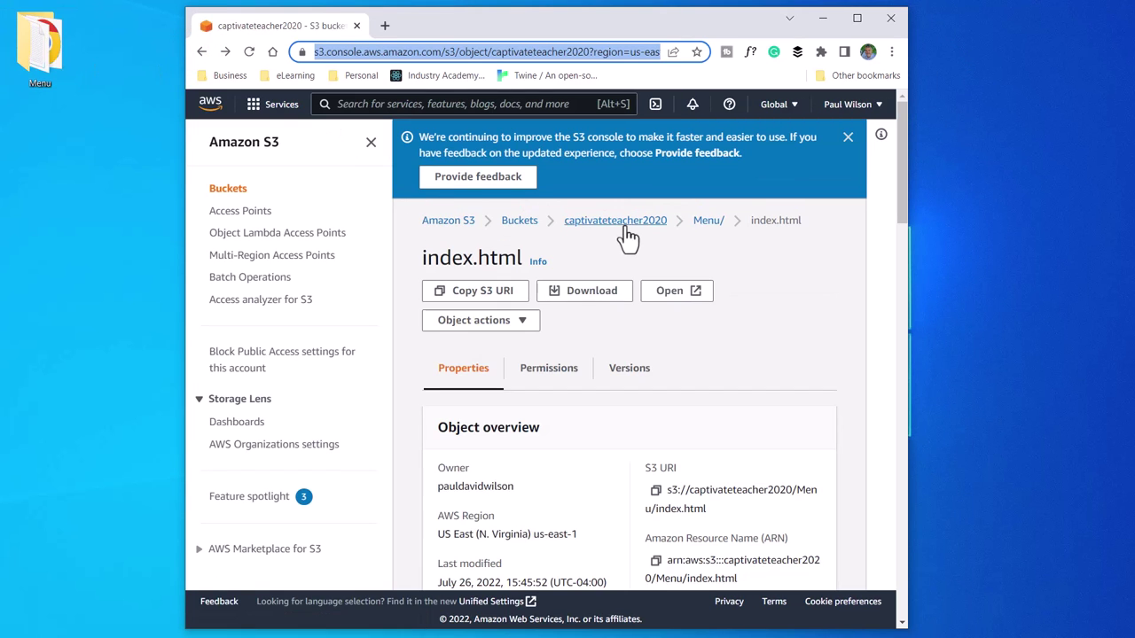
pyautogui.click(622, 228)
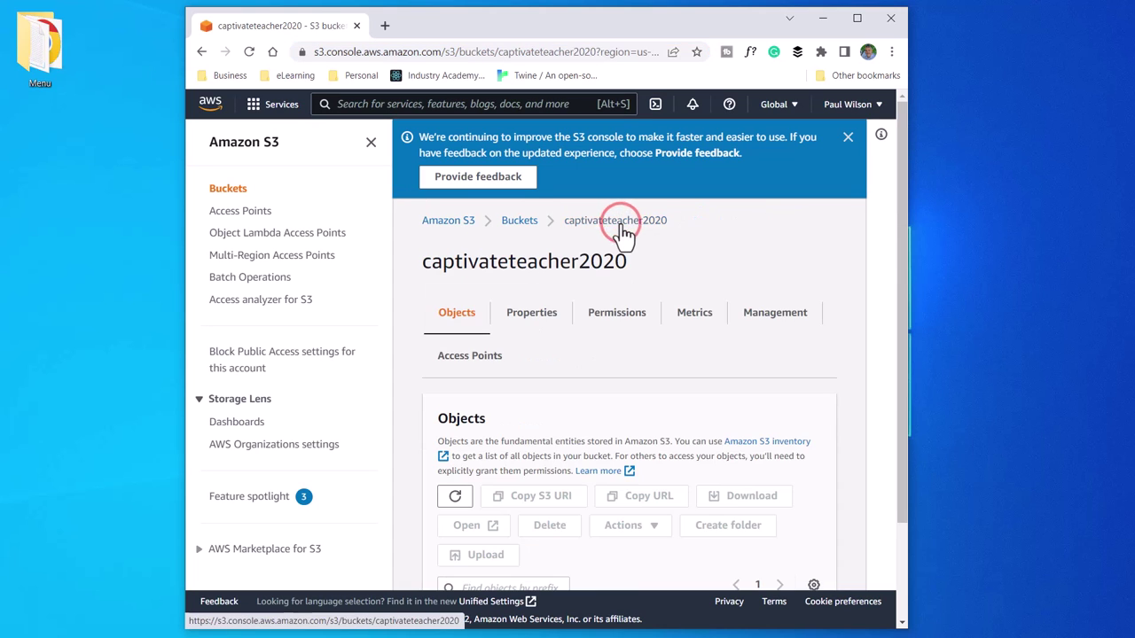
pyautogui.scroll(-3, 624, 233)
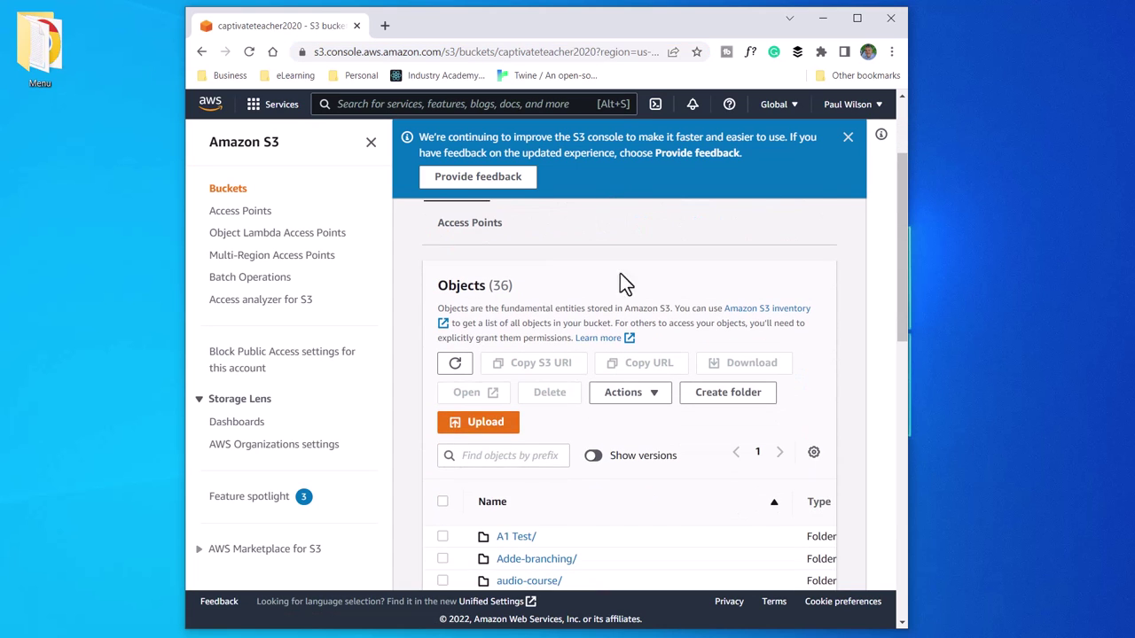
pyautogui.click(481, 428)
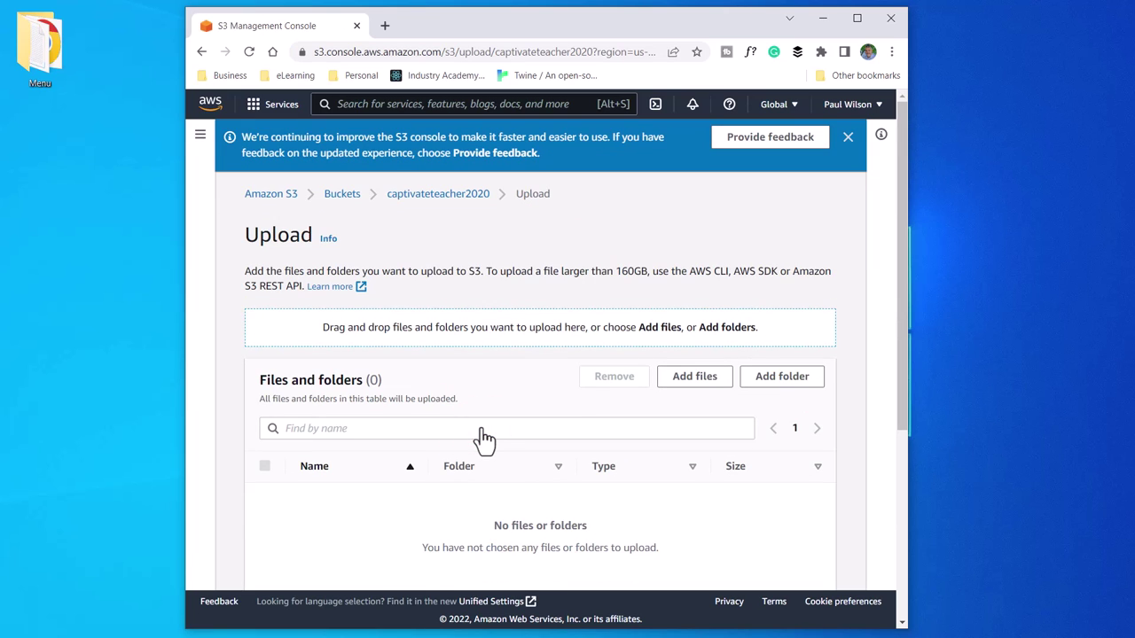
# Upload the Menu folder from the Desktop, with all its files, to the captivateteacher2020 bucket.
pyautogui.click(789, 380)
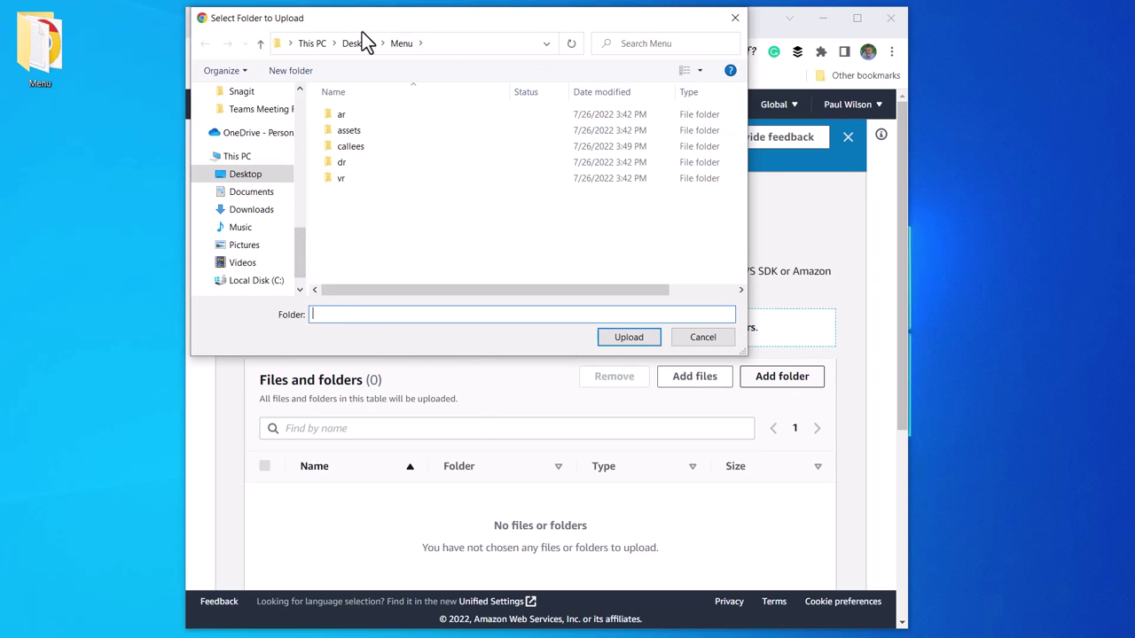
pyautogui.click(354, 43)
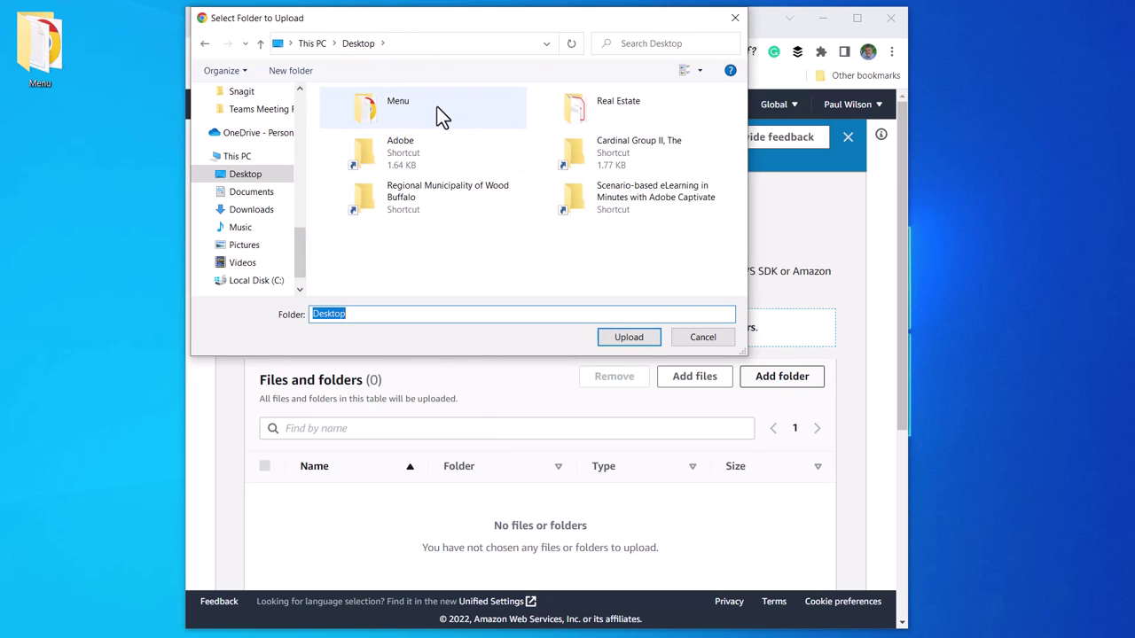
pyautogui.click(442, 108)
pyautogui.click(628, 336)
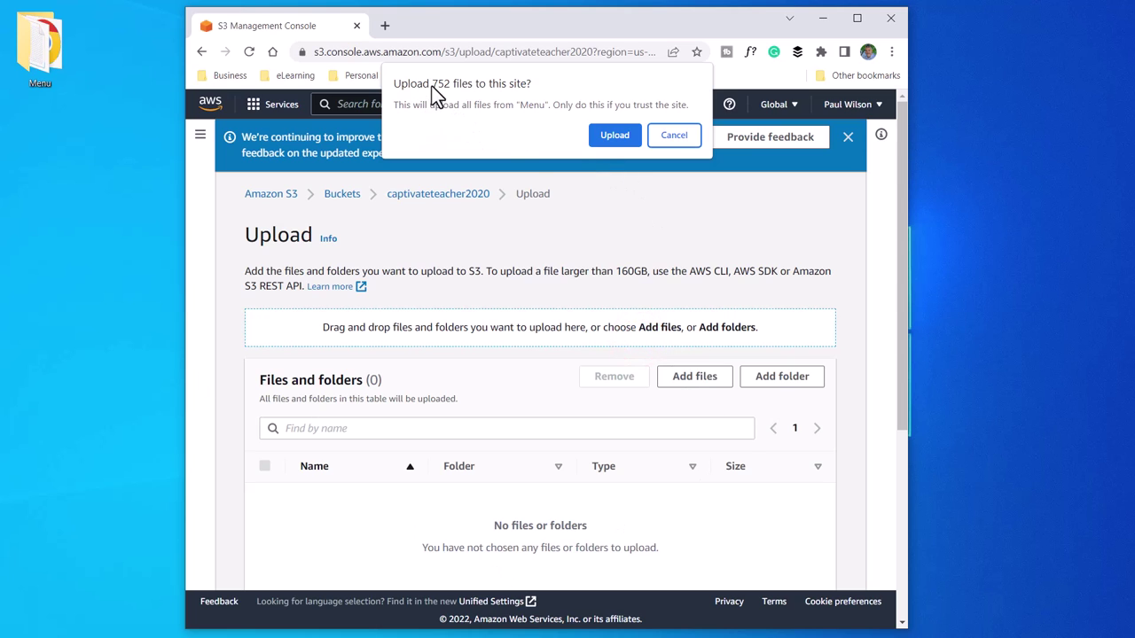
pyautogui.click(616, 134)
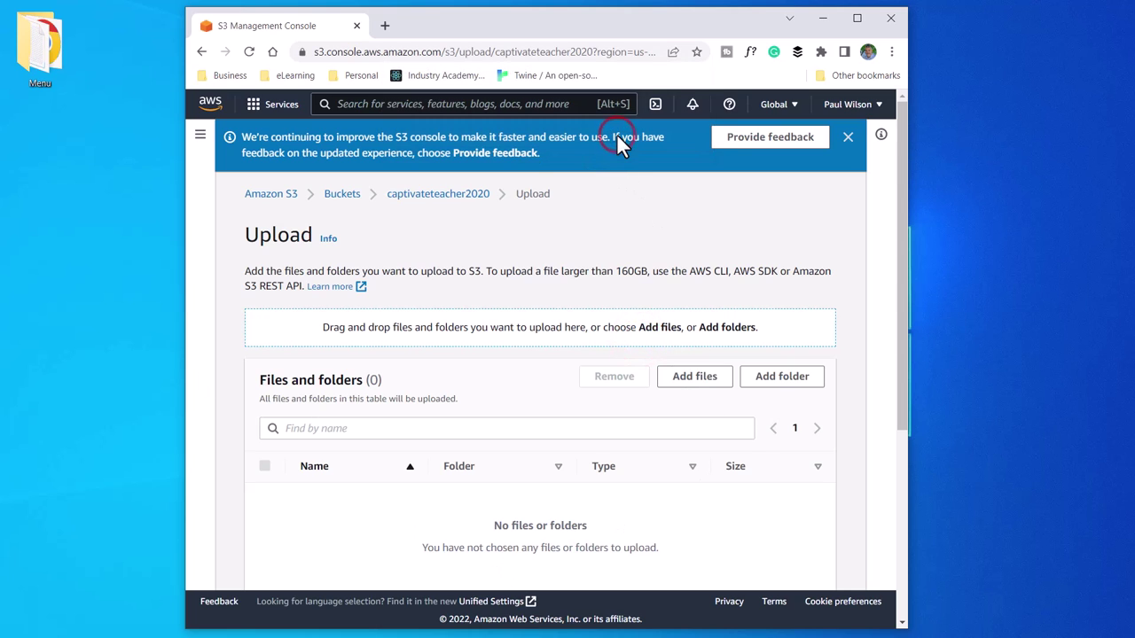
pyautogui.scroll(-10, 853, 436)
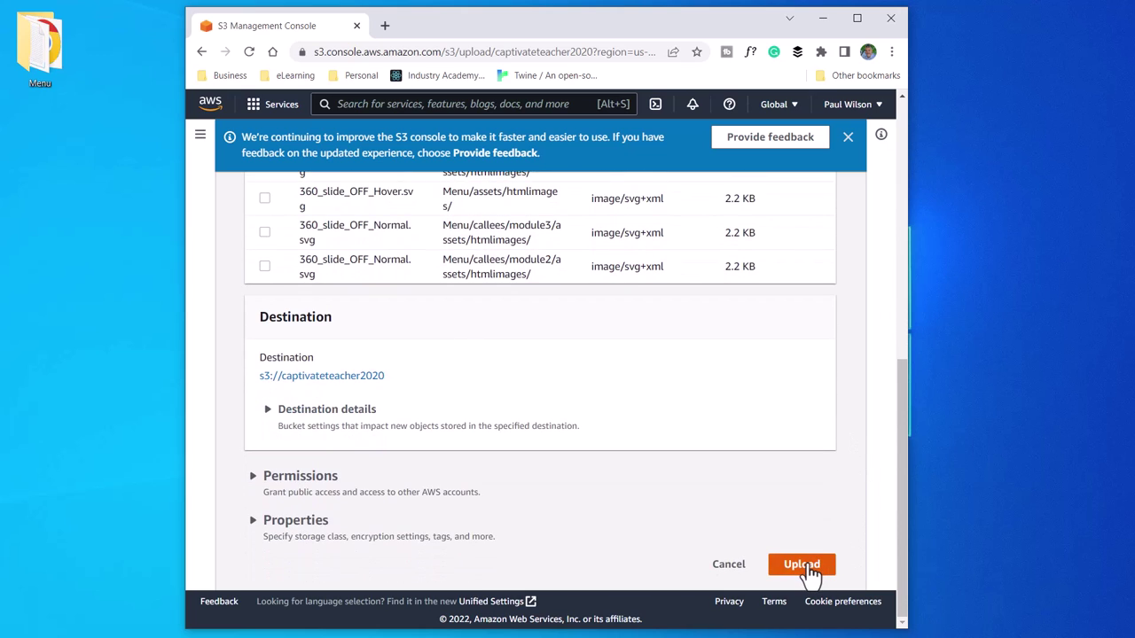
pyautogui.click(809, 566)
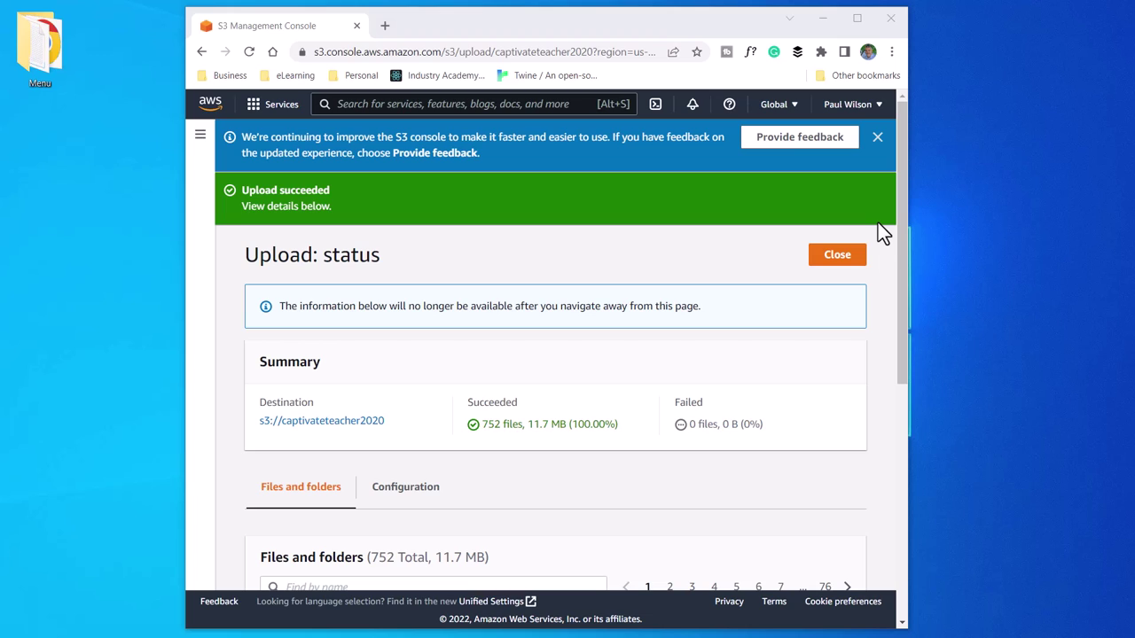
# Close the upload status and open the details of index.html in the bucket's Menu folder to locate its Object URL.
pyautogui.click(847, 266)
pyautogui.scroll(-2, 550, 336)
pyautogui.scroll(-5, 549, 336)
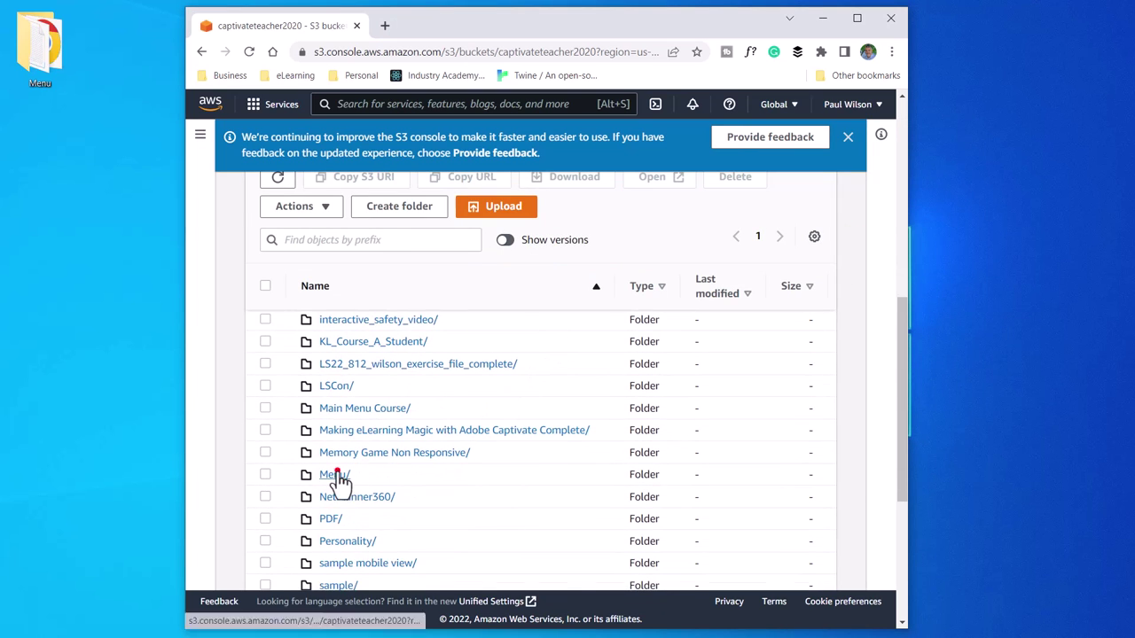
pyautogui.click(335, 474)
pyautogui.scroll(-2, 537, 443)
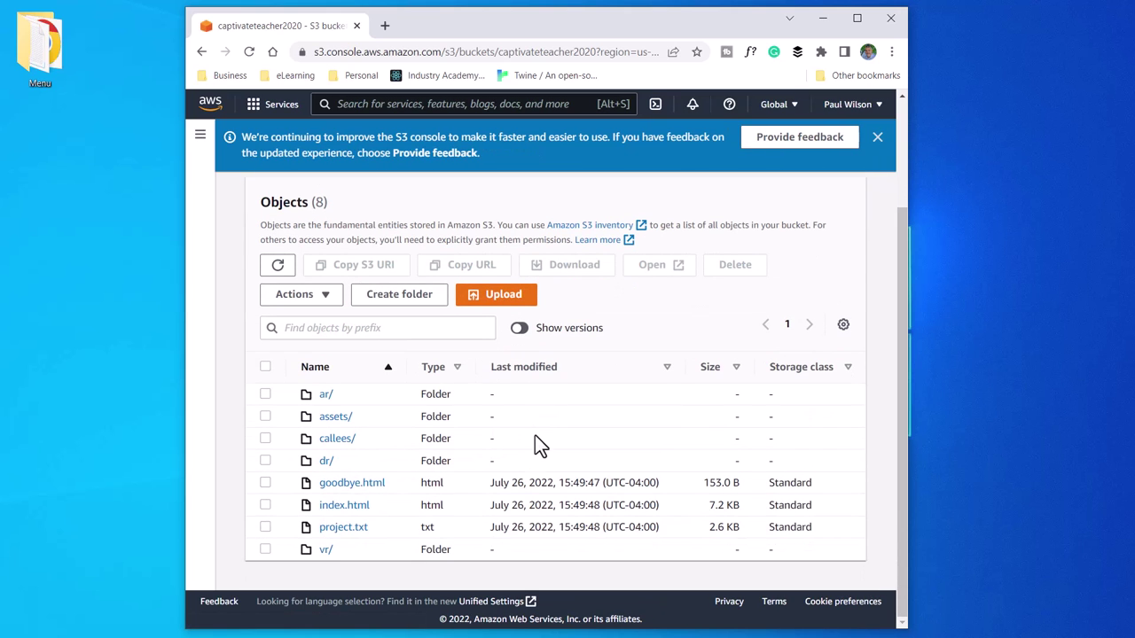
pyautogui.click(338, 509)
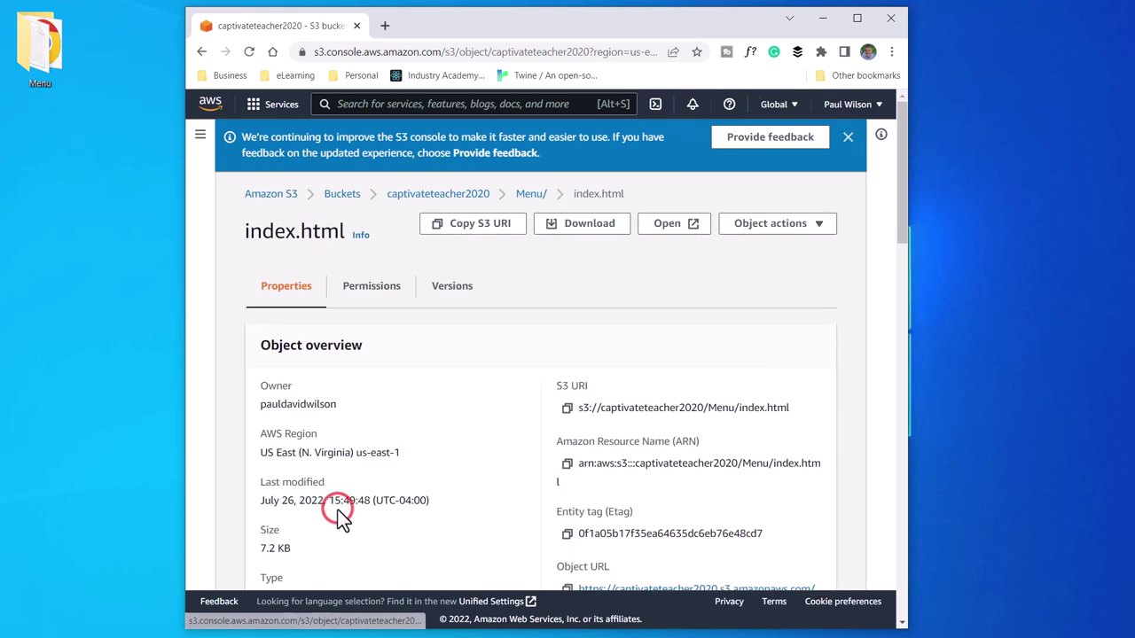
pyautogui.scroll(-3, 763, 347)
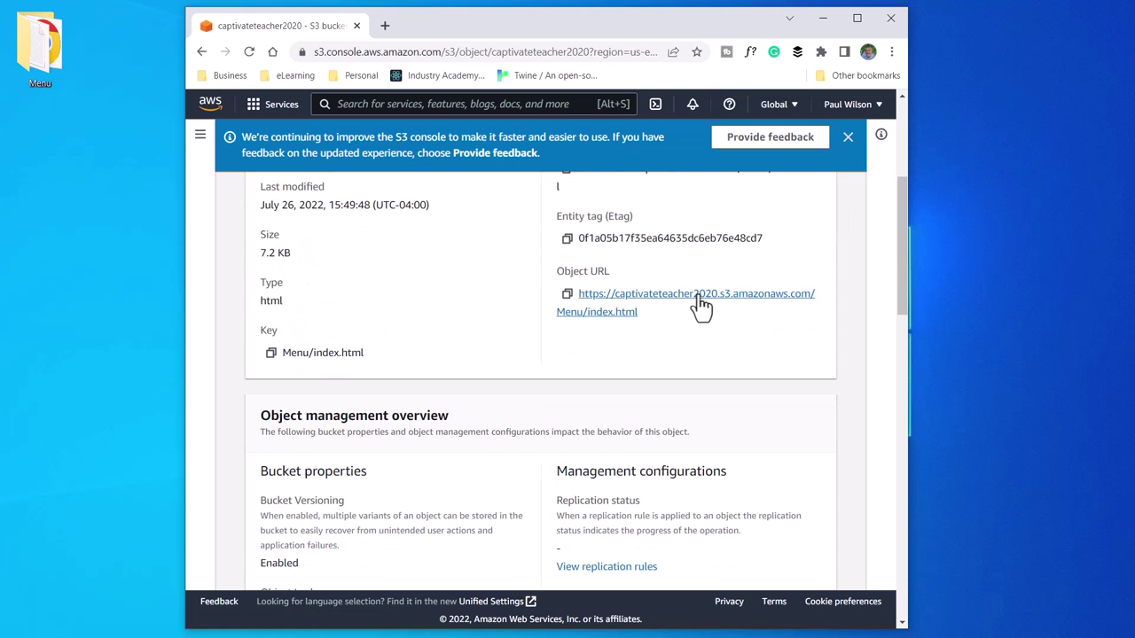
# Open the Object URL of the hosted Menu/index.html, maximize the browser window and start playing the main menu project.
pyautogui.click(699, 301)
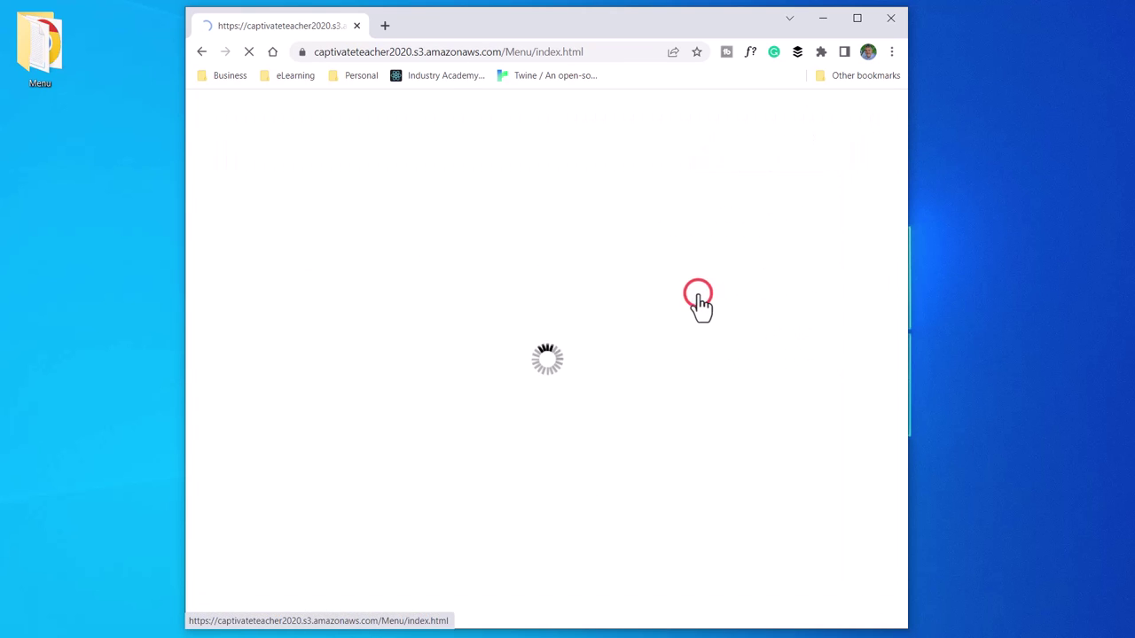
pyautogui.click(857, 20)
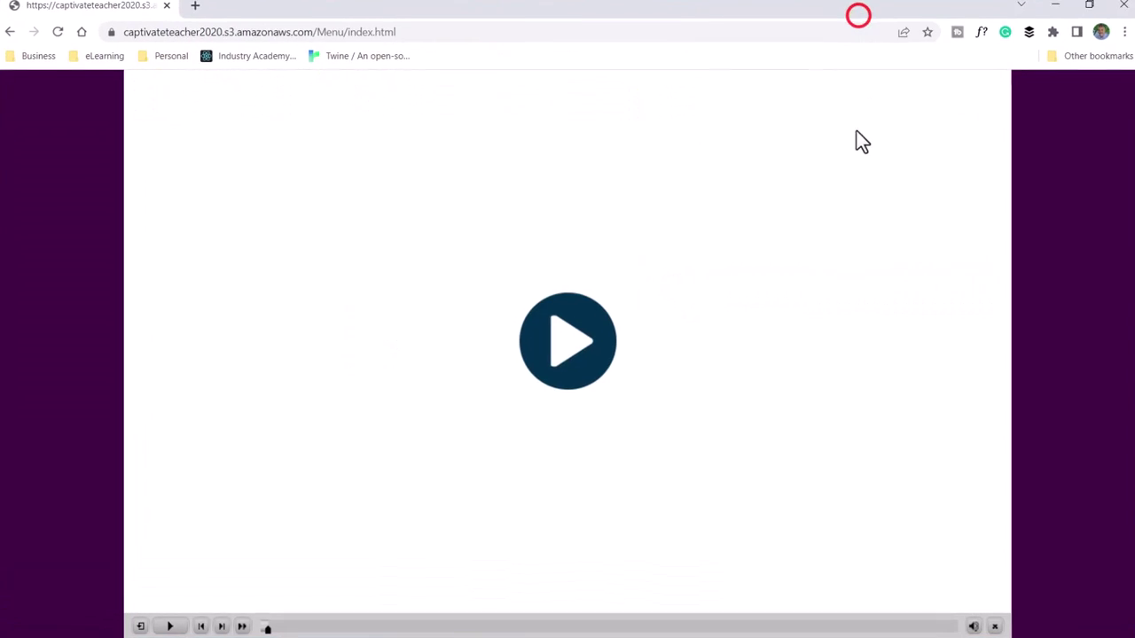
pyautogui.click(545, 346)
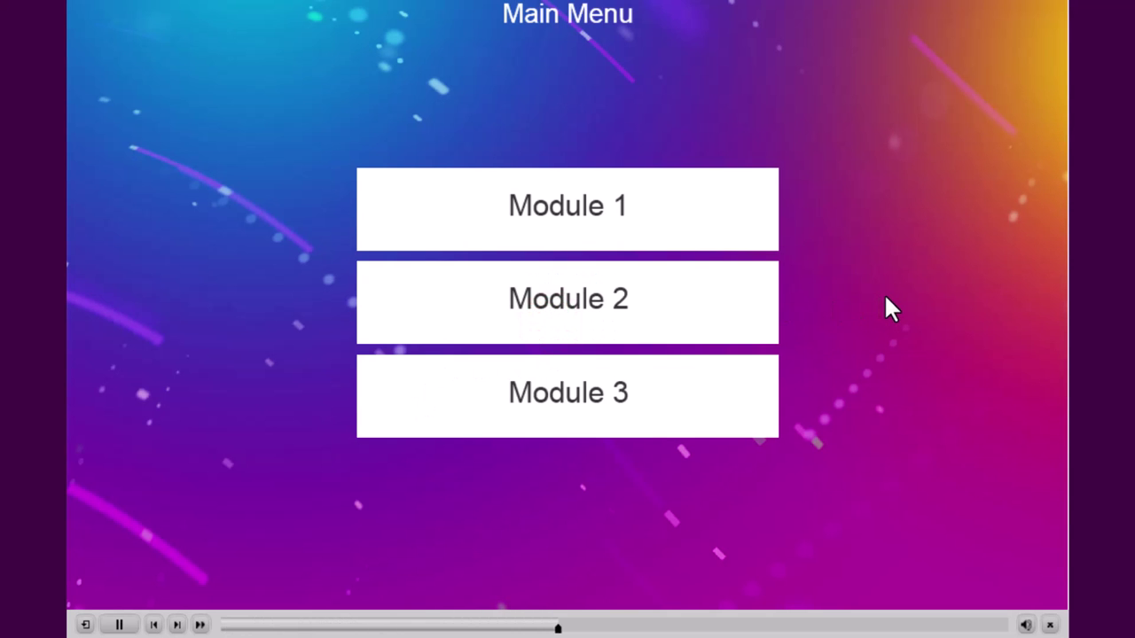
# Test the hosted links by opening Module 2 from the main menu, playing it and returning to the main menu.
pyautogui.click(722, 302)
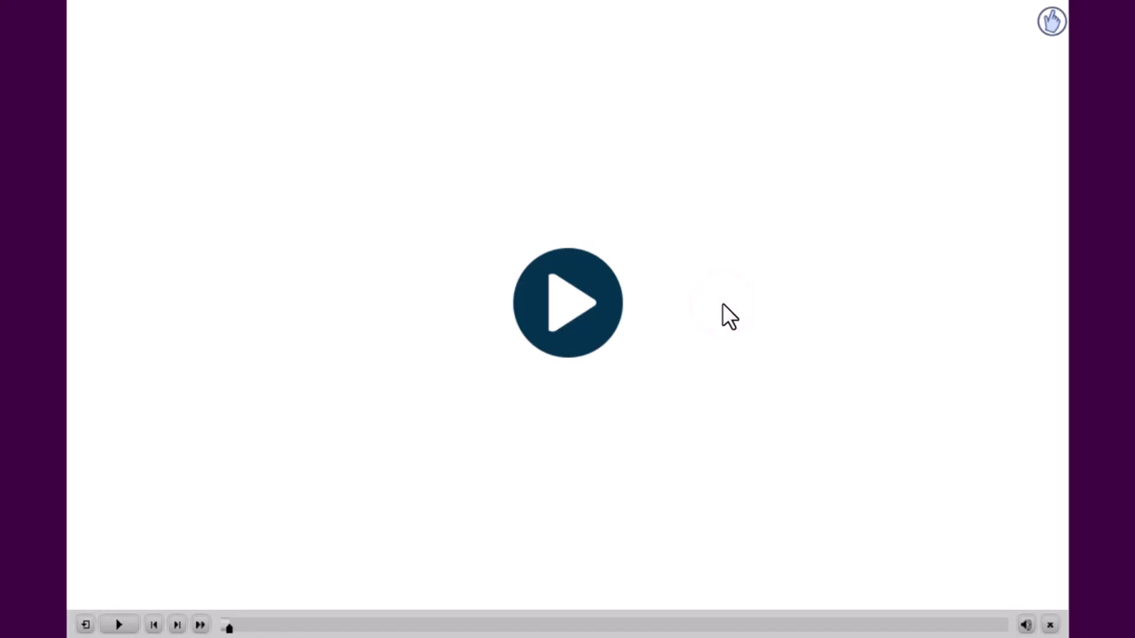
pyautogui.click(585, 290)
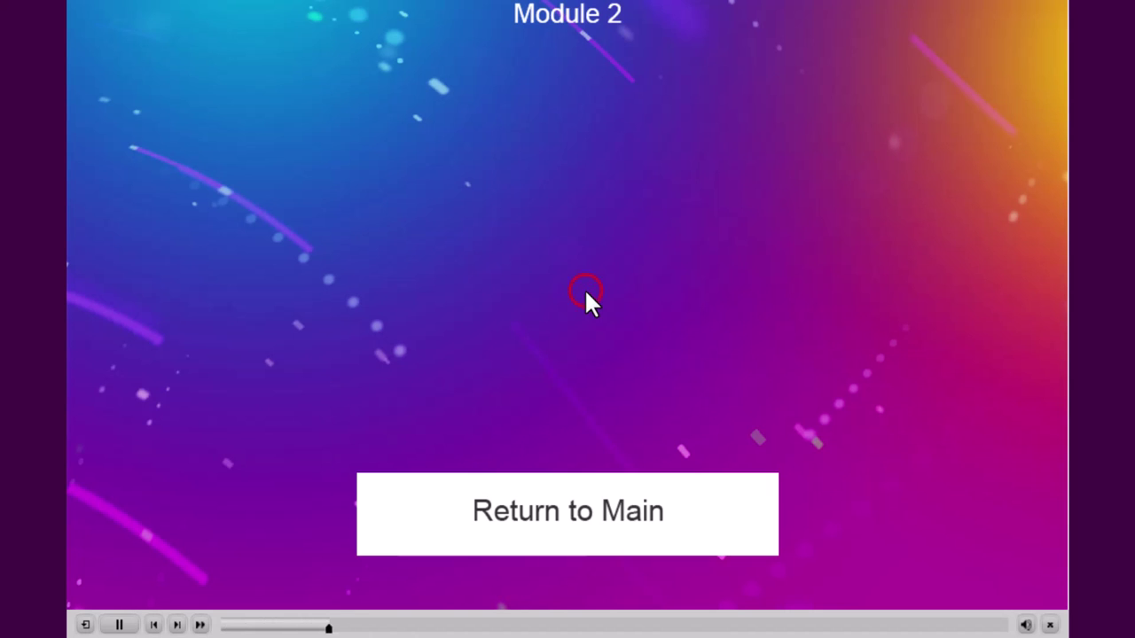
pyautogui.click(692, 513)
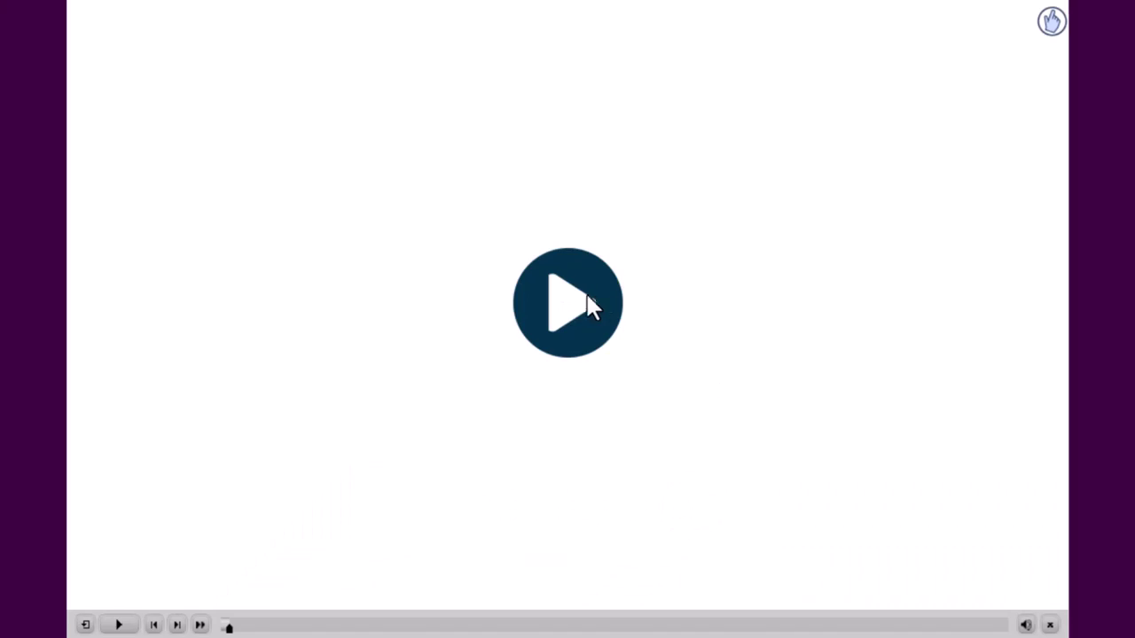